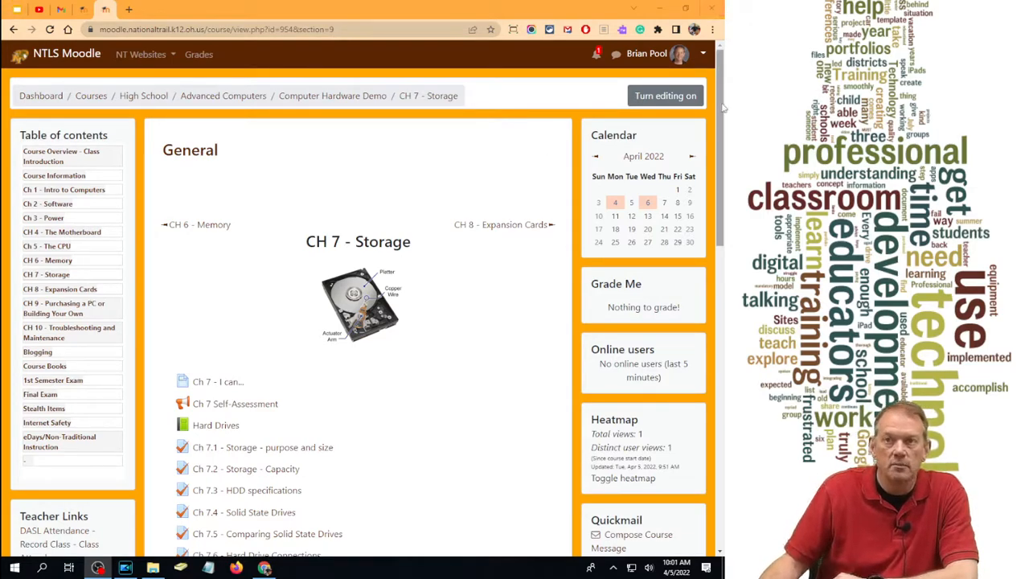
- Open CH 7 - Storage in the original Computer Hardware course and switch the role to Clean Course View
left_click_drag(722, 107, 724, 201)
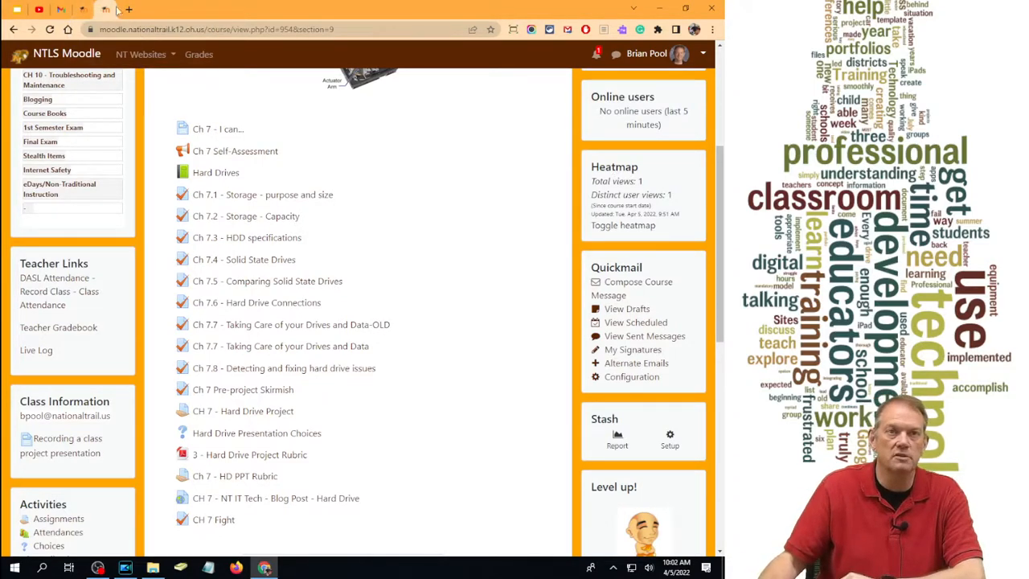
left_click(84, 9)
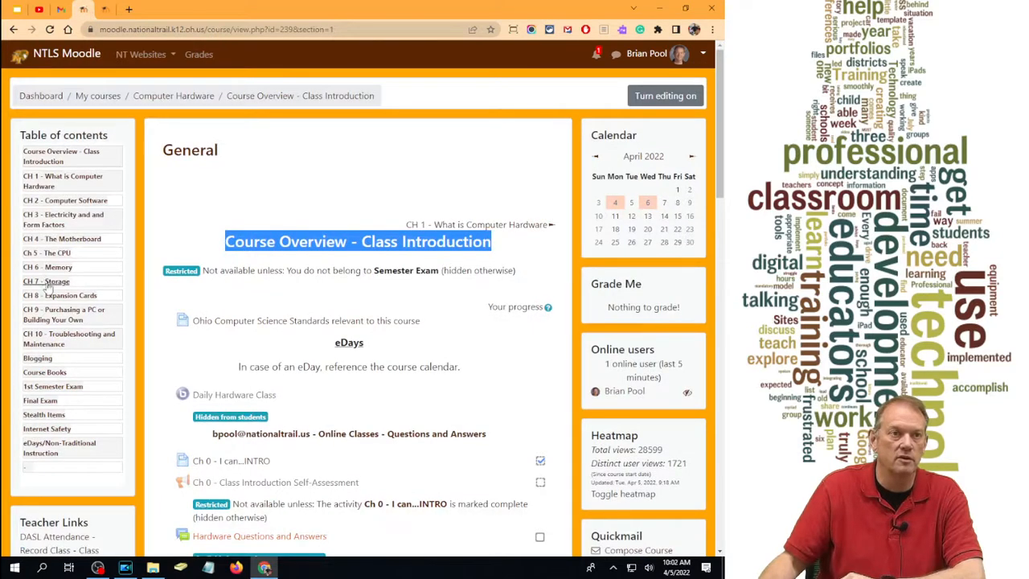
left_click(658, 54)
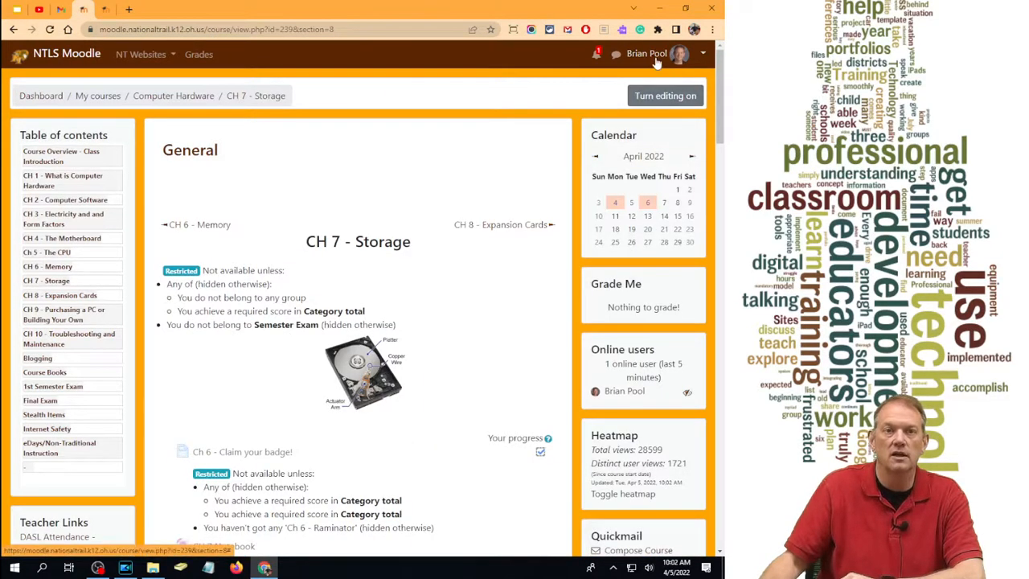
left_click(657, 55)
left_click(661, 210)
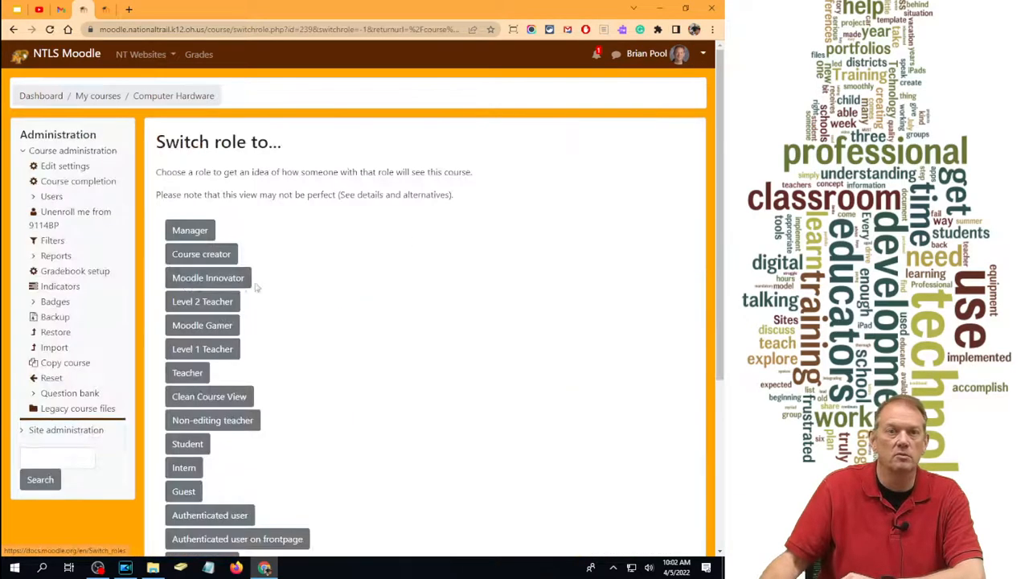
scroll(257, 288, "down", 2)
left_click(206, 291)
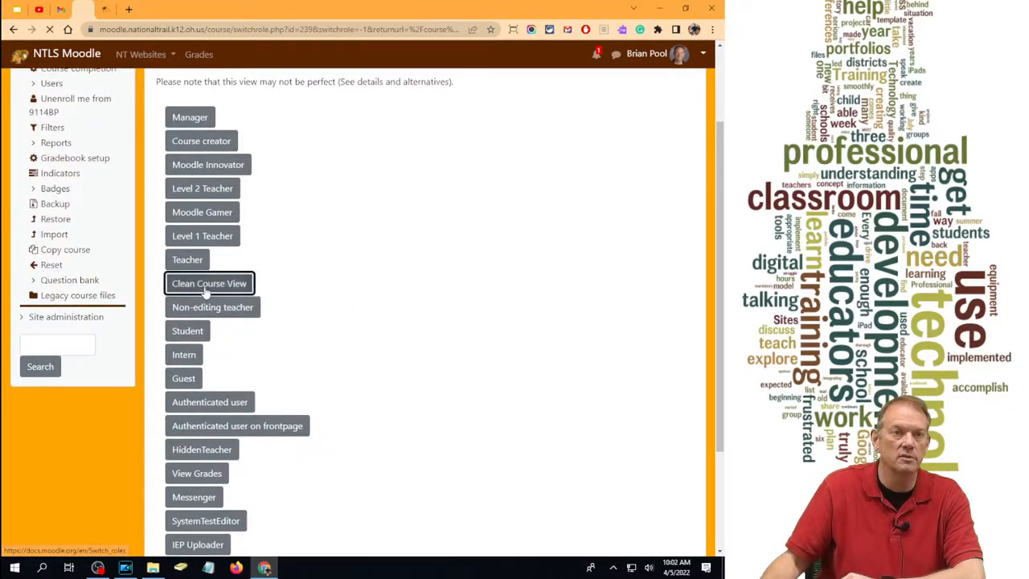
- Examine how headings group the CH 7 - Storage activities and compare them with the same chapter in the Computer Hardware Demo course
scroll(414, 257, "down", 3)
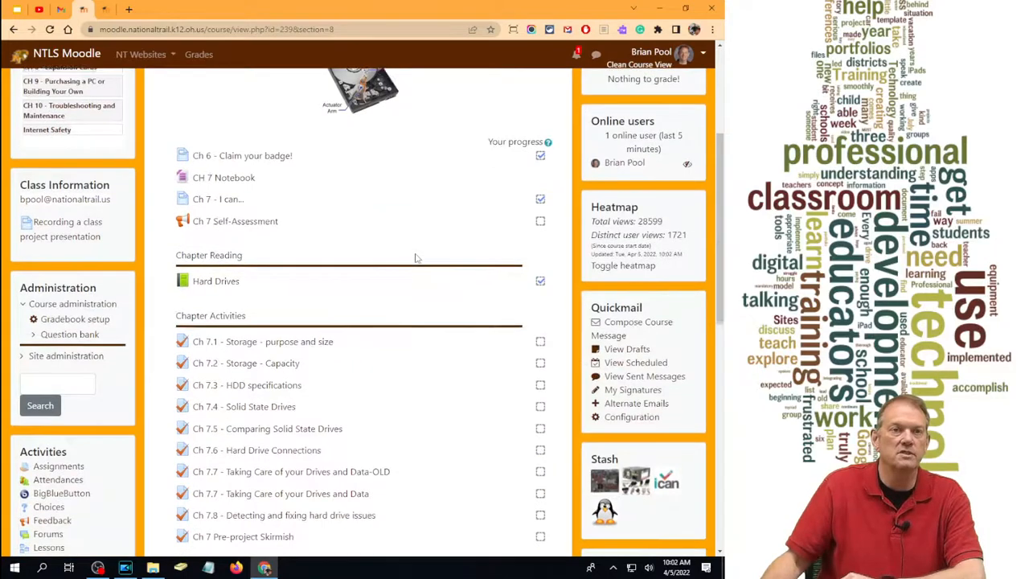
scroll(415, 257, "down", 1)
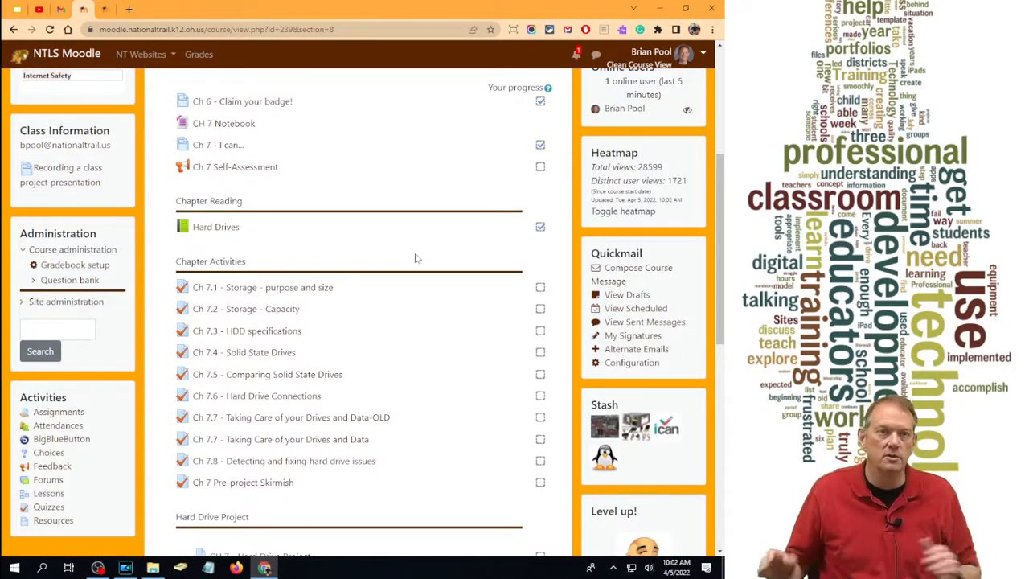
scroll(352, 228, "down", 1)
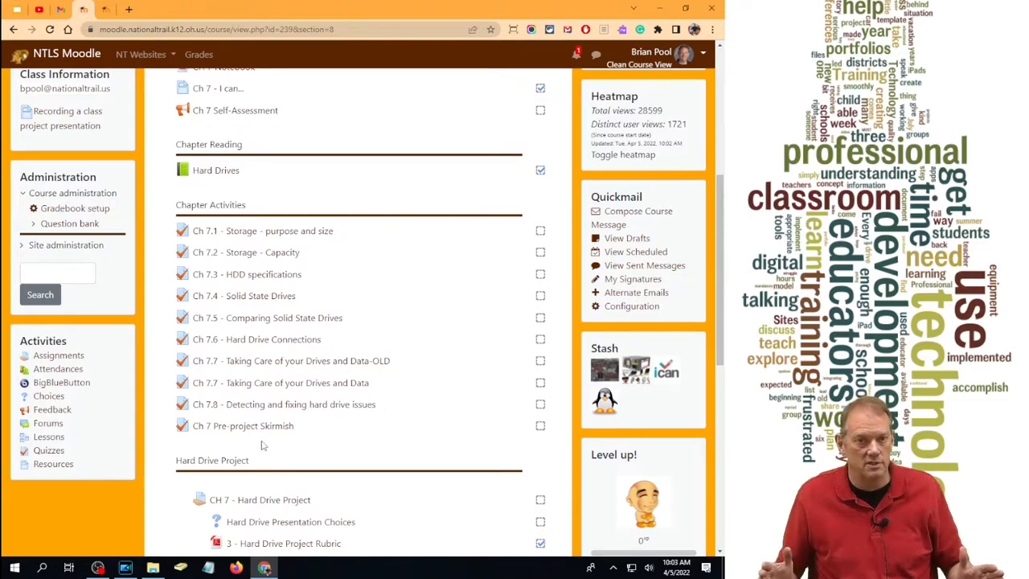
scroll(297, 321, "down", 2)
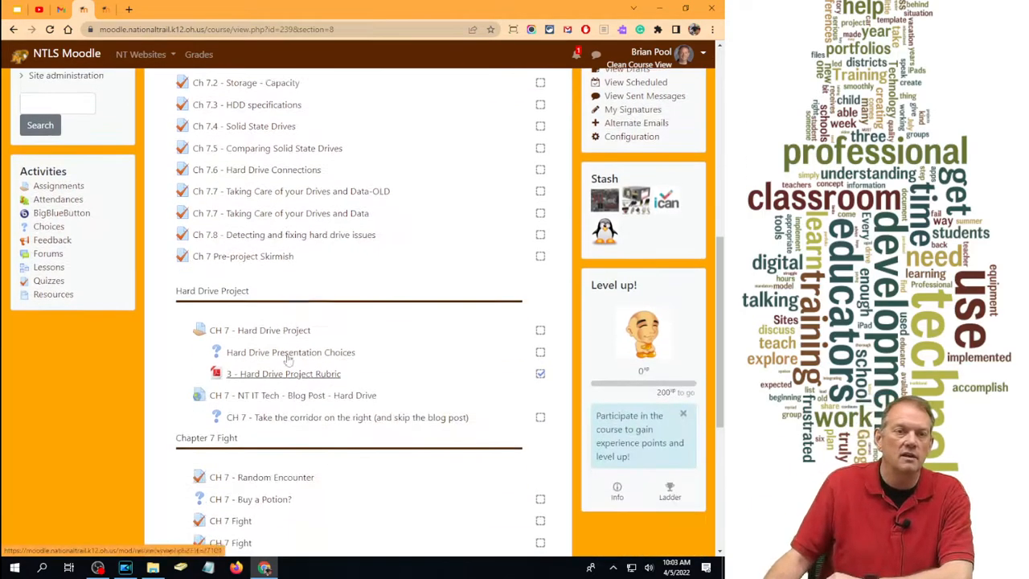
scroll(305, 299, "down", 2)
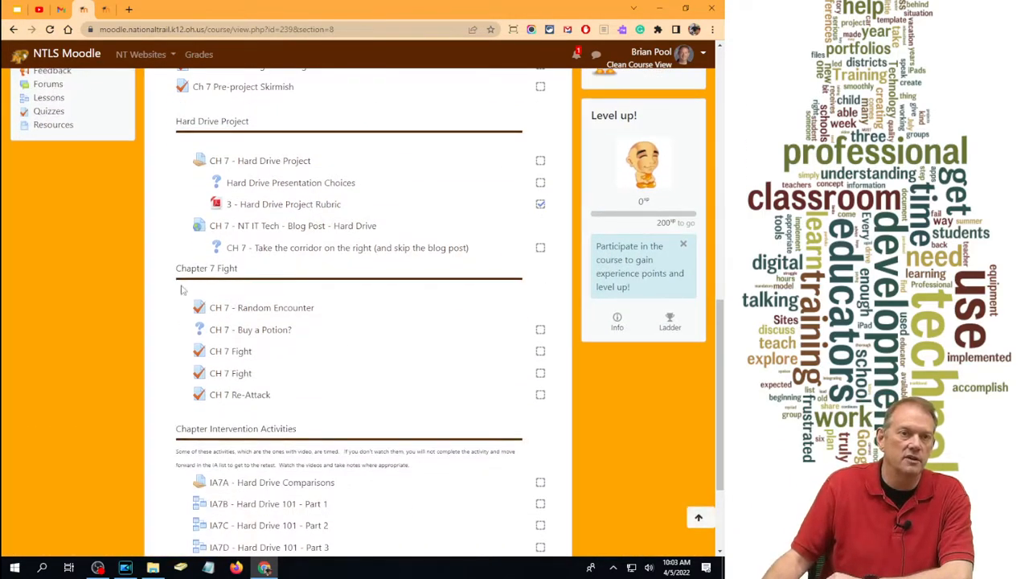
scroll(309, 311, "down", 2)
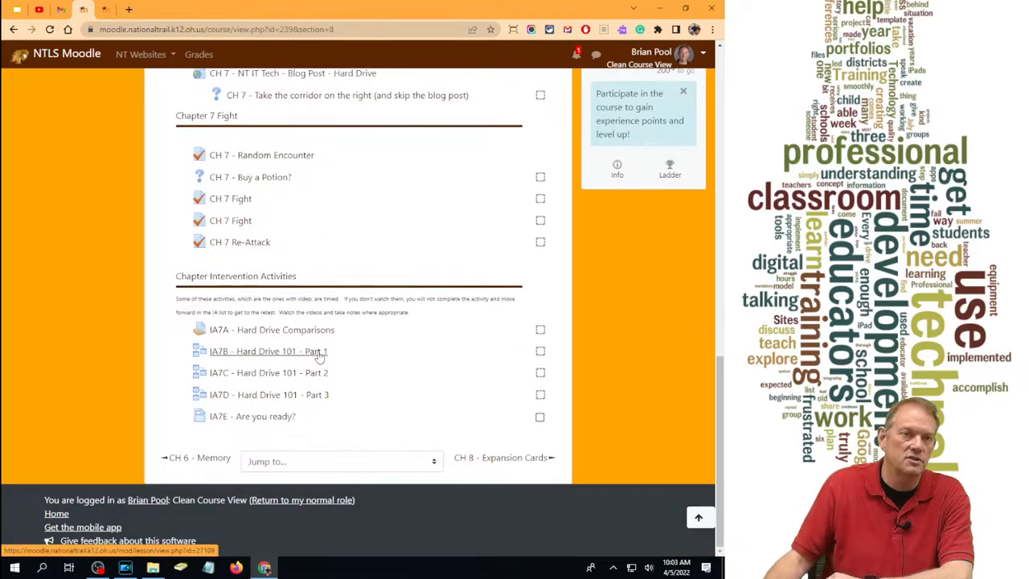
scroll(276, 420, "up", 3)
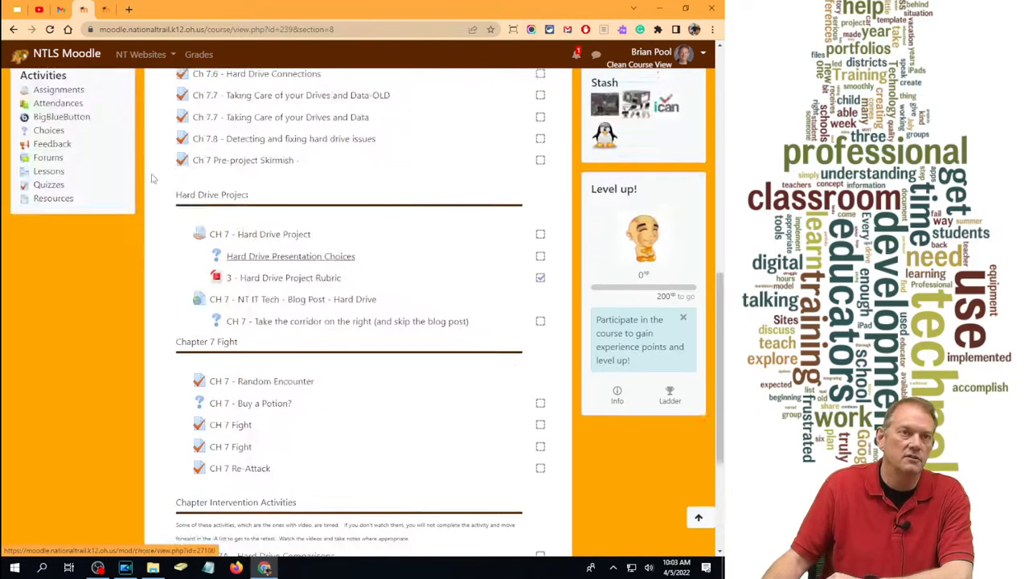
left_click(106, 8)
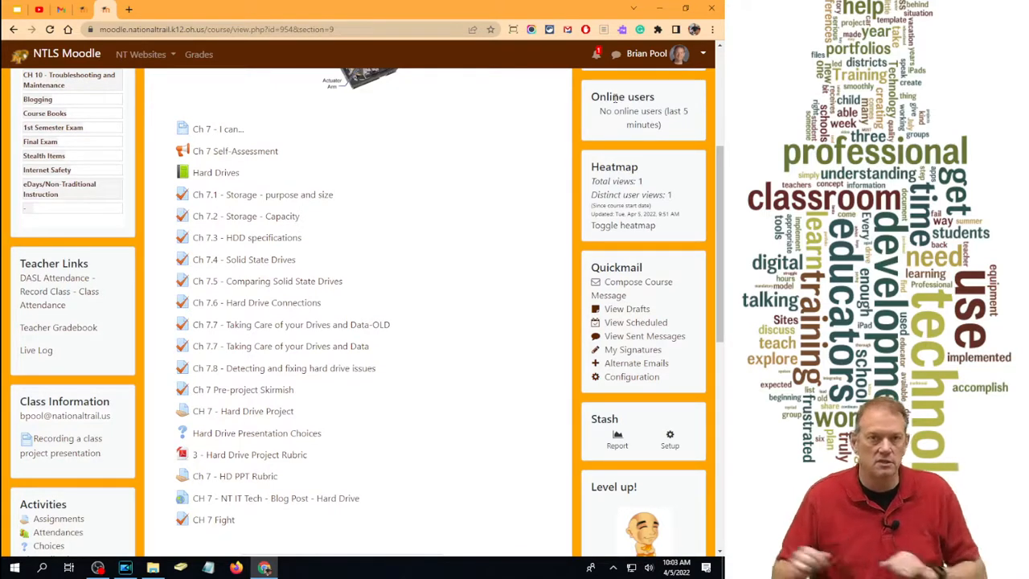
left_click(82, 9)
- Open CH 1 - What is Computer Hardware and look through its section headings and activities
scroll(241, 273, "up", 8)
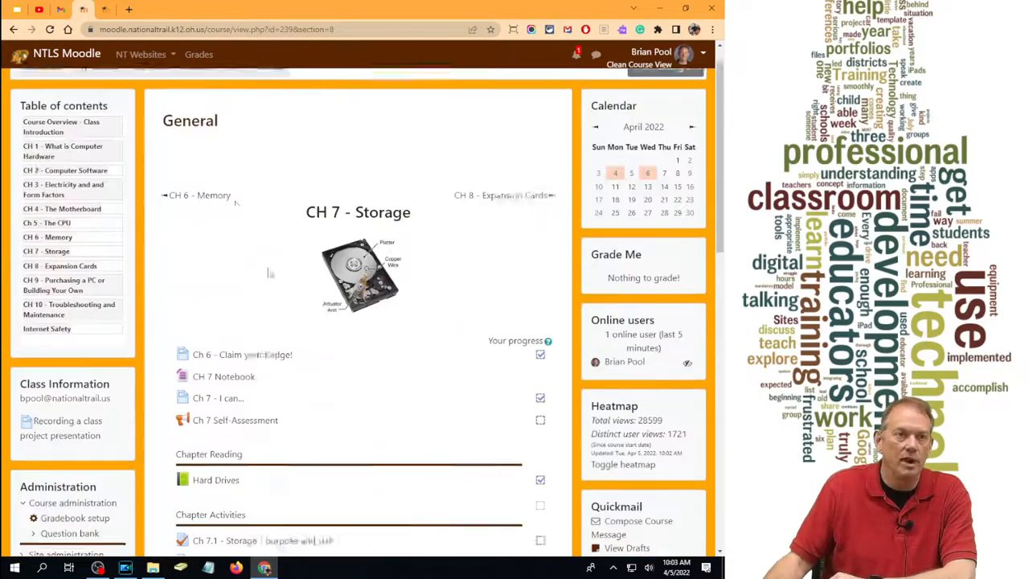
left_click(67, 184)
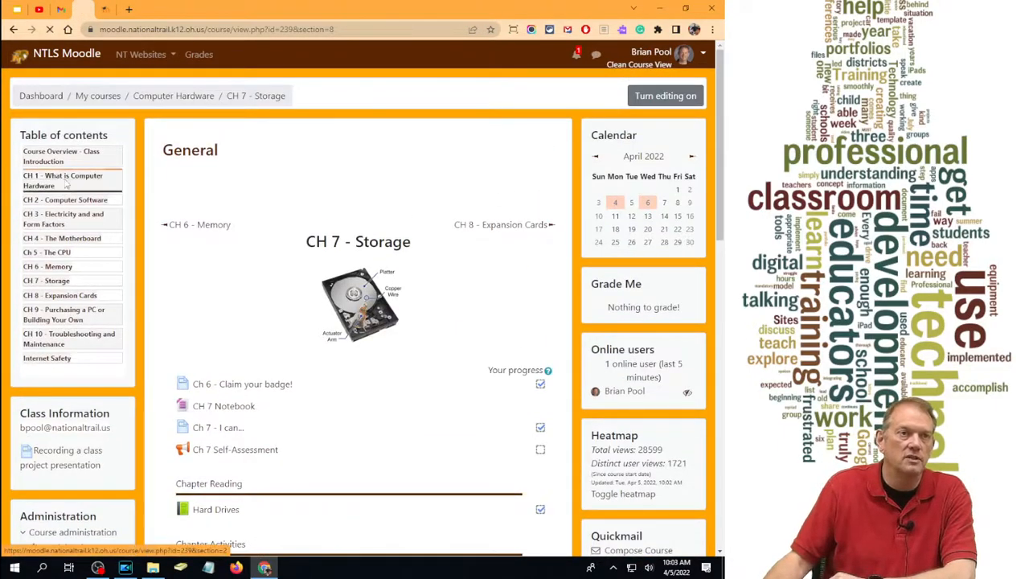
scroll(284, 269, "down", 4)
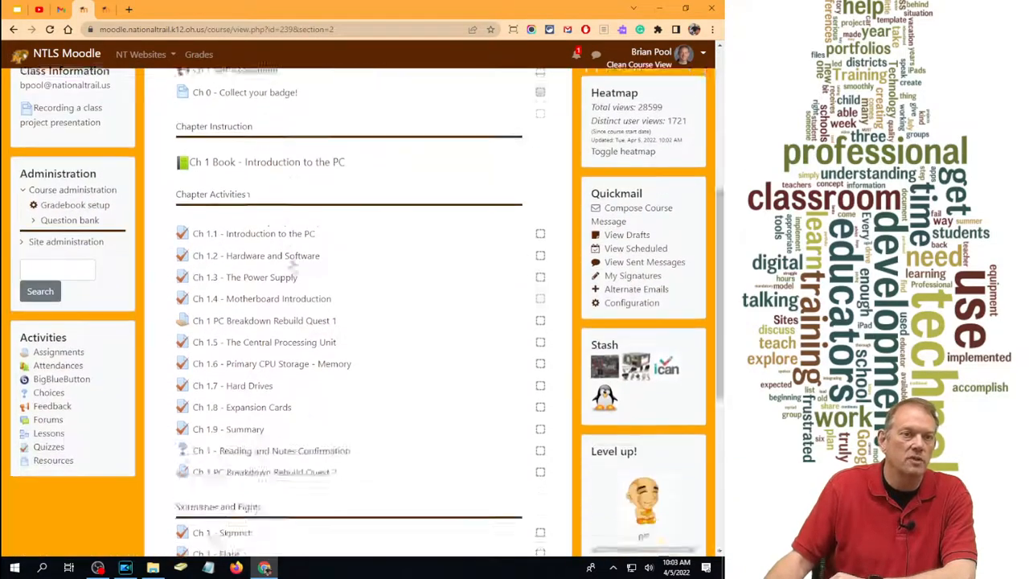
scroll(294, 272, "down", 6)
scroll(305, 300, "up", 9)
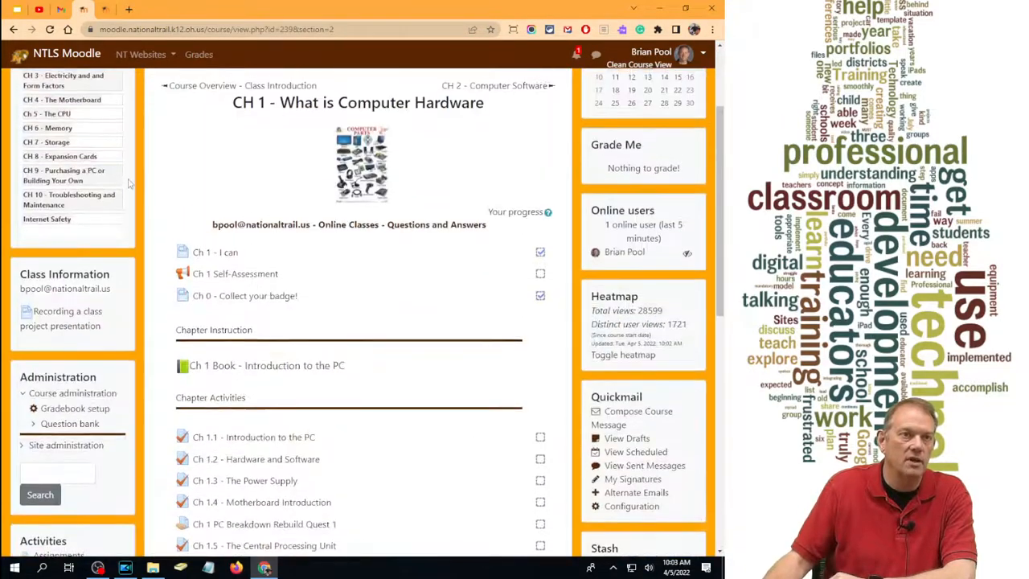
scroll(128, 184, "up", 3)
- Look through the headings and activities of CH 2 - Computer Software and CH 3 on electricity and form factors
left_click(65, 199)
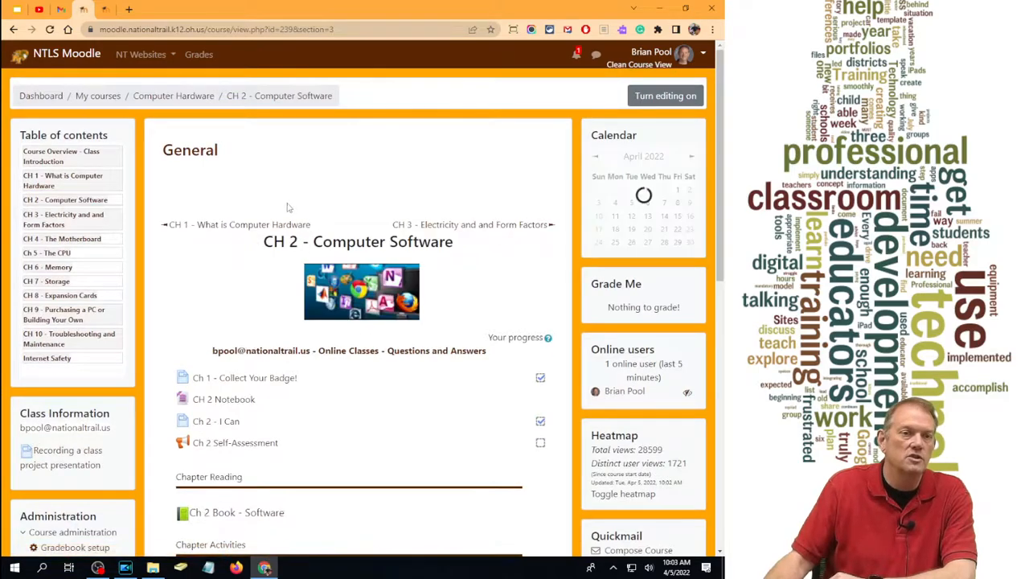
scroll(293, 229, "down", 10)
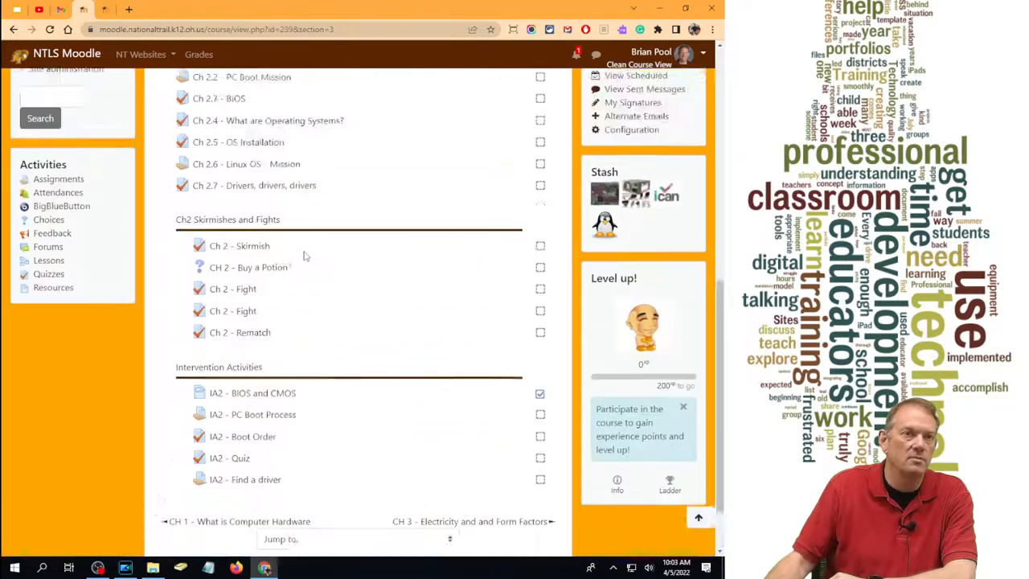
scroll(304, 255, "up", 10)
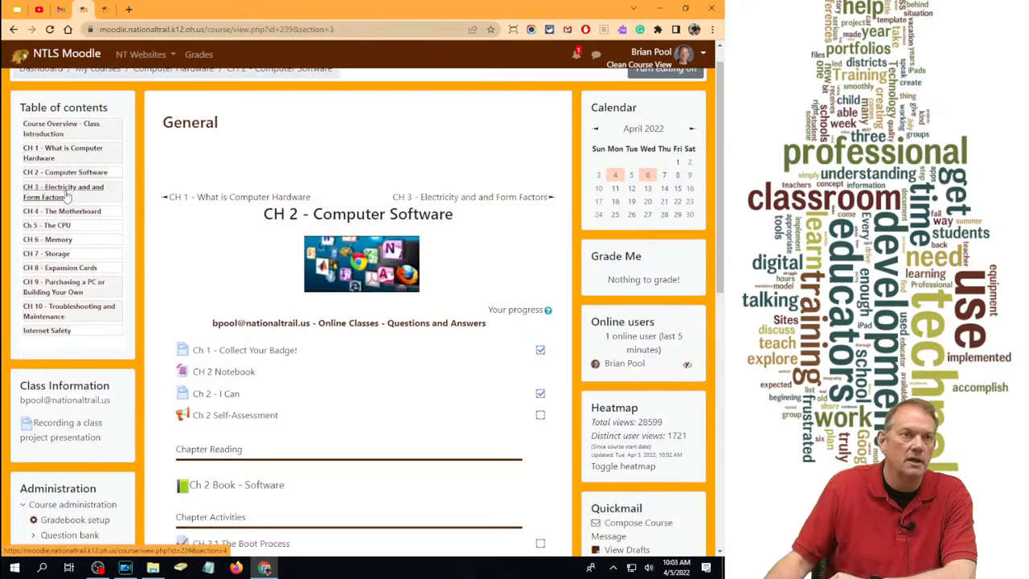
left_click(67, 196)
scroll(339, 232, "down", 4)
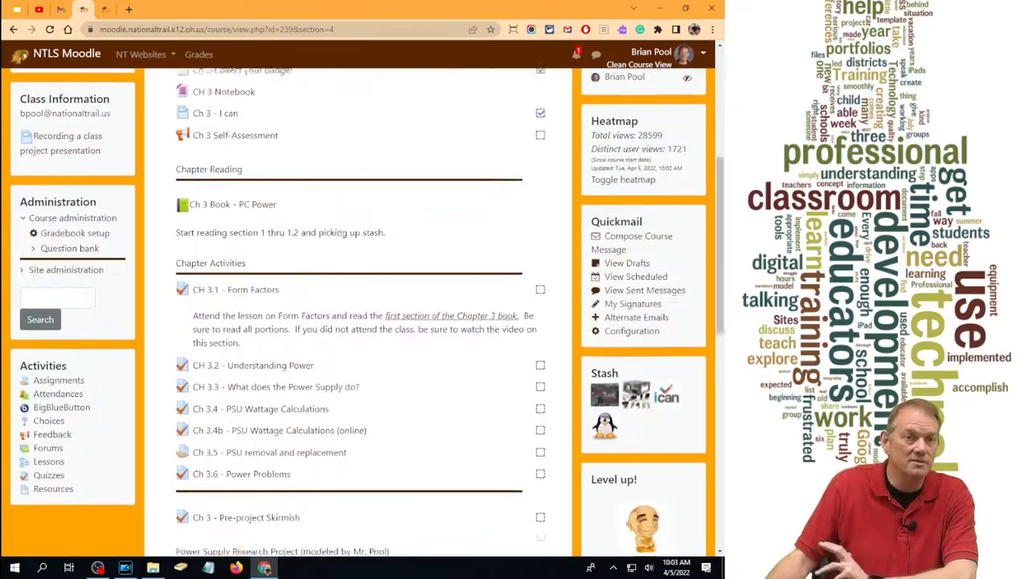
scroll(339, 232, "down", 3)
scroll(337, 235, "down", 2)
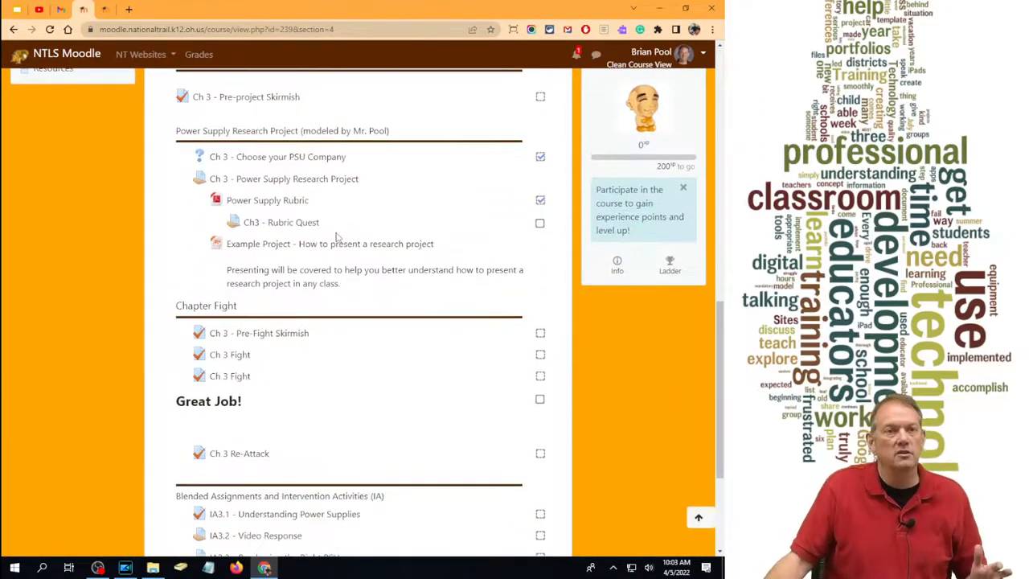
- Return to CH 7 - Storage in the Computer Hardware Demo course and turn editing on
scroll(337, 234, "up", 10)
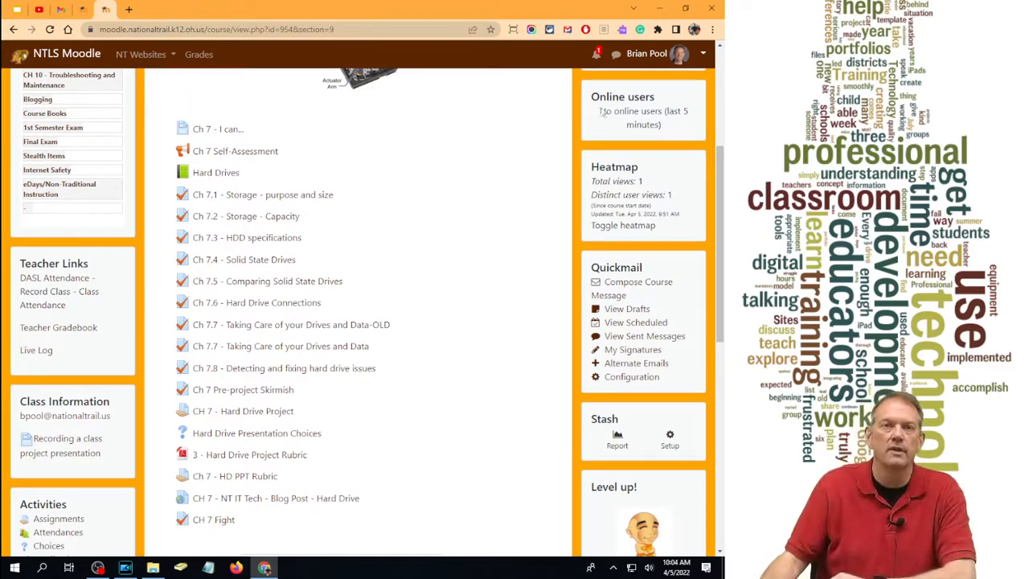
scroll(679, 106, "up", 3)
left_click(667, 97)
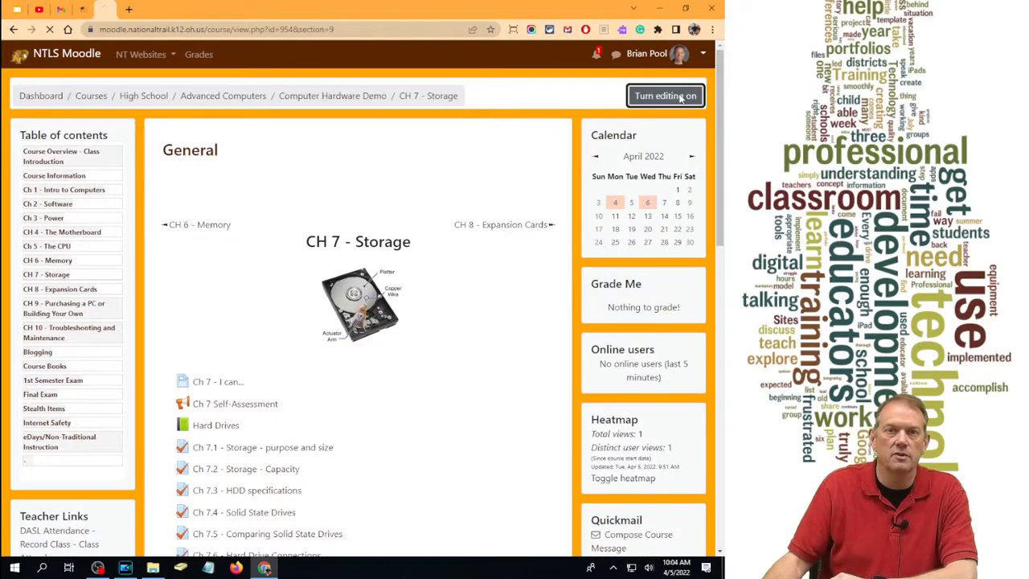
scroll(373, 241, "down", 5)
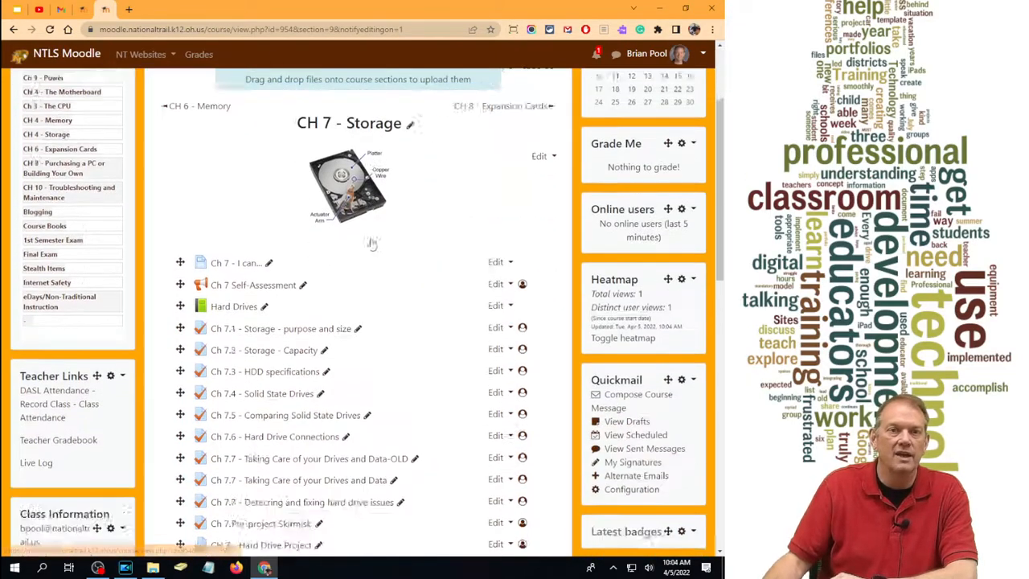
scroll(416, 210, "up", 5)
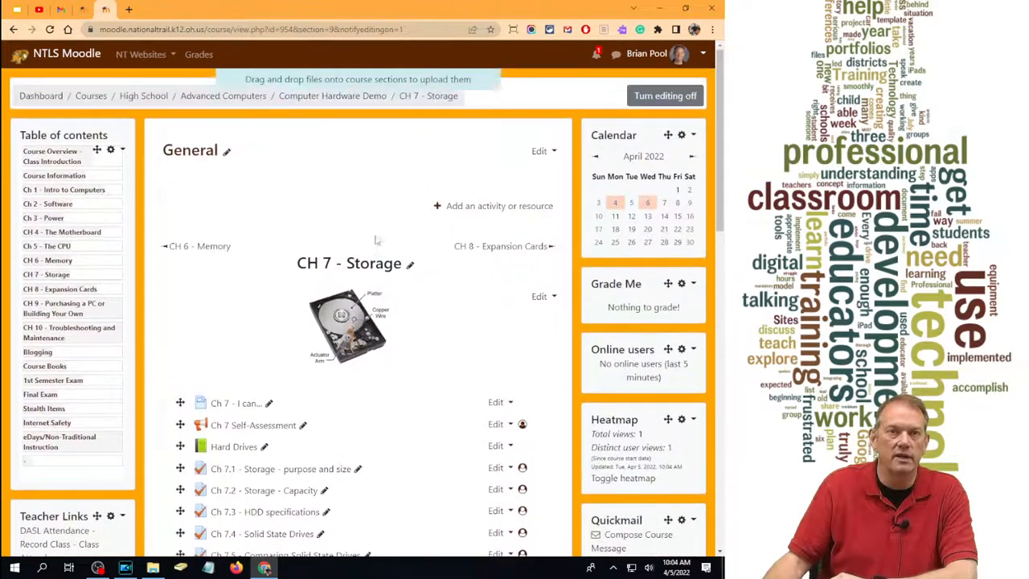
scroll(391, 343, "down", 10)
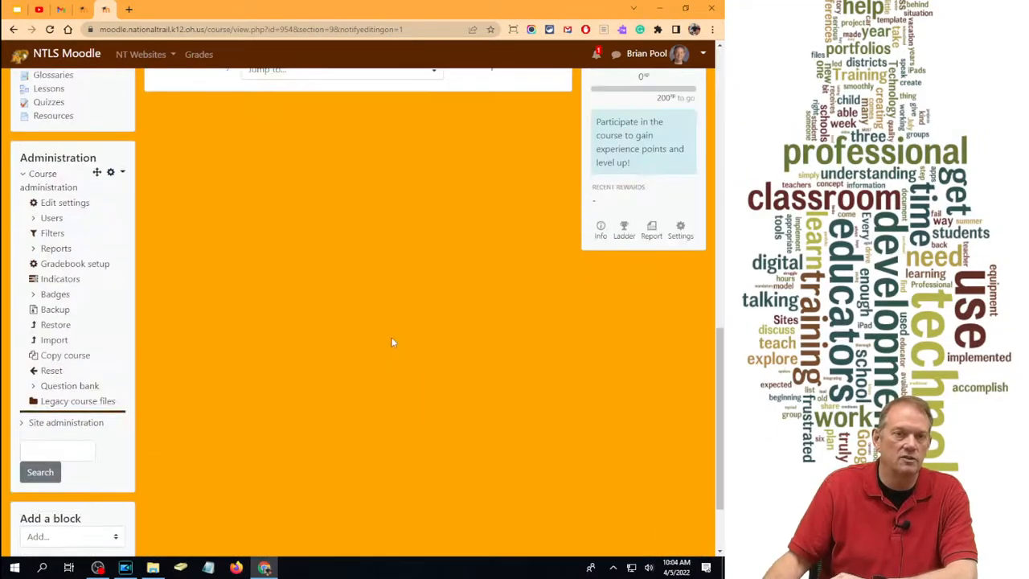
scroll(391, 343, "up", 9)
scroll(391, 344, "up", 1)
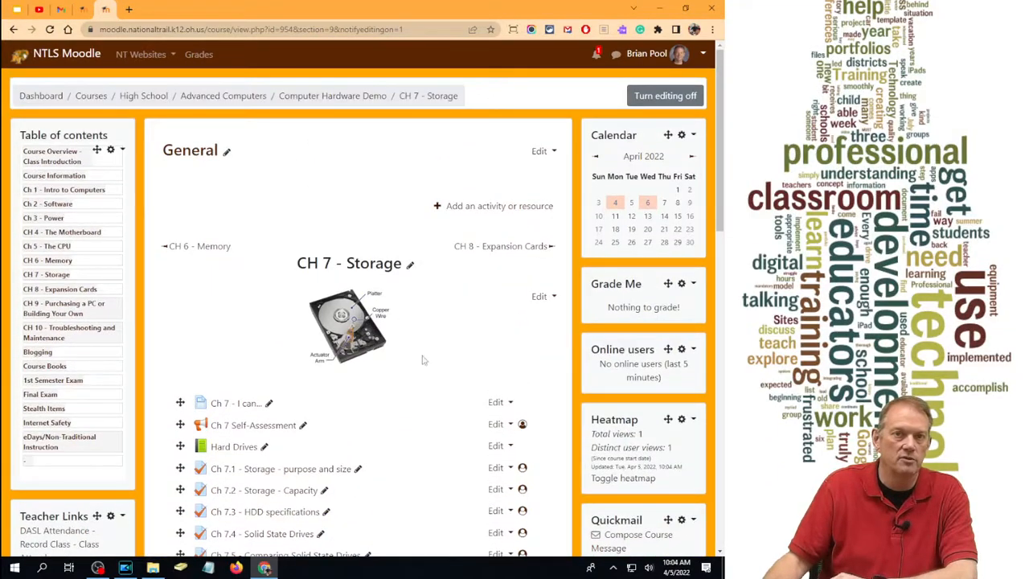
- Open the activity and resource chooser for the General section and look through all available types and the starred ones
left_click(479, 210)
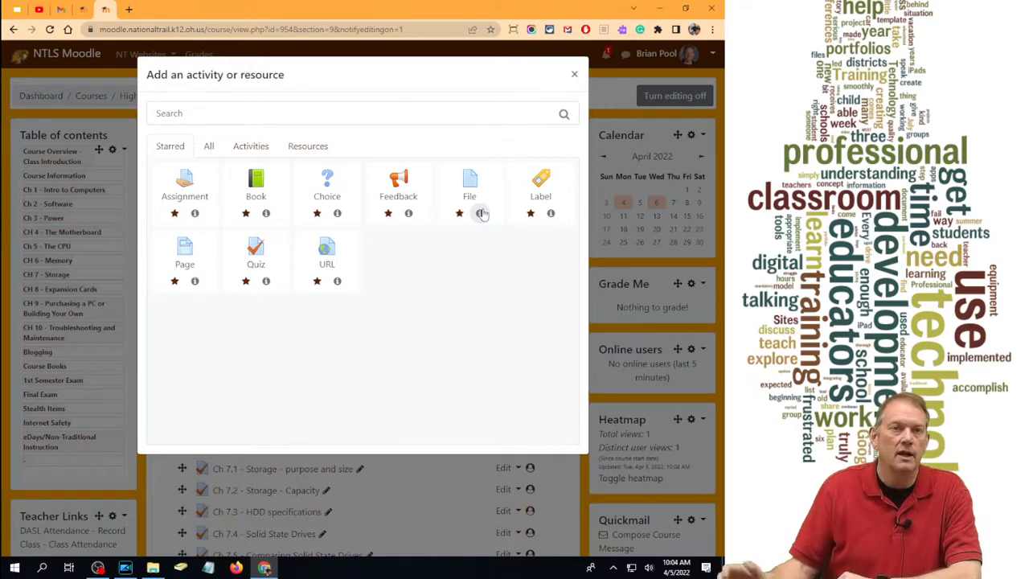
left_click(211, 149)
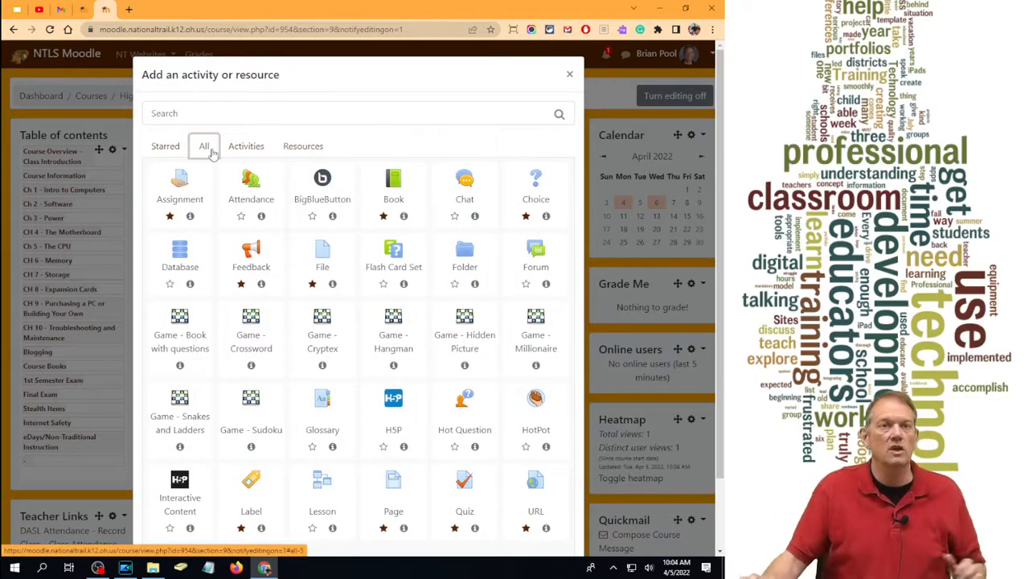
scroll(388, 322, "down", 2)
scroll(388, 321, "up", 2)
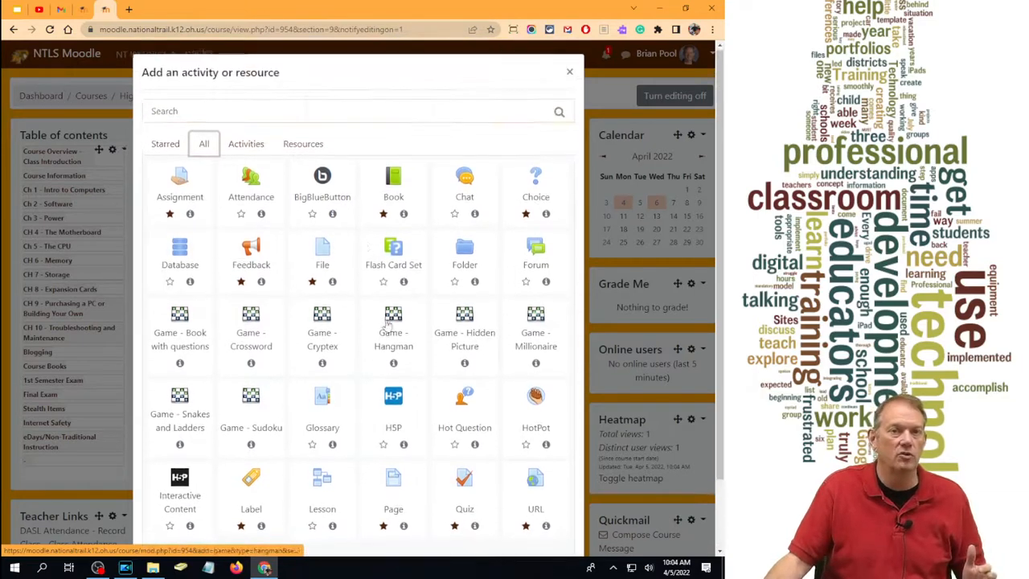
scroll(378, 273, "down", 2)
scroll(366, 227, "up", 2)
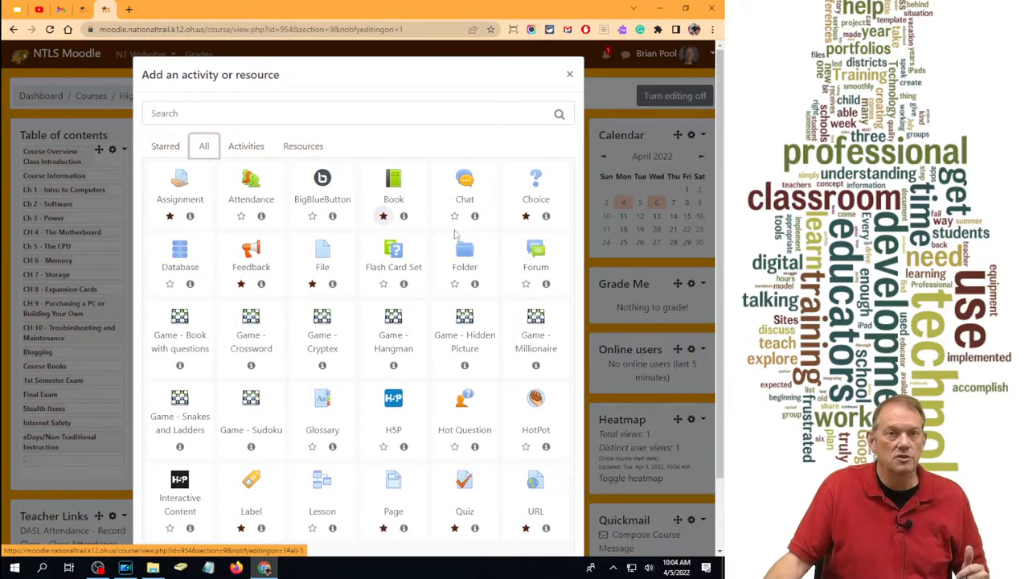
left_click(164, 148)
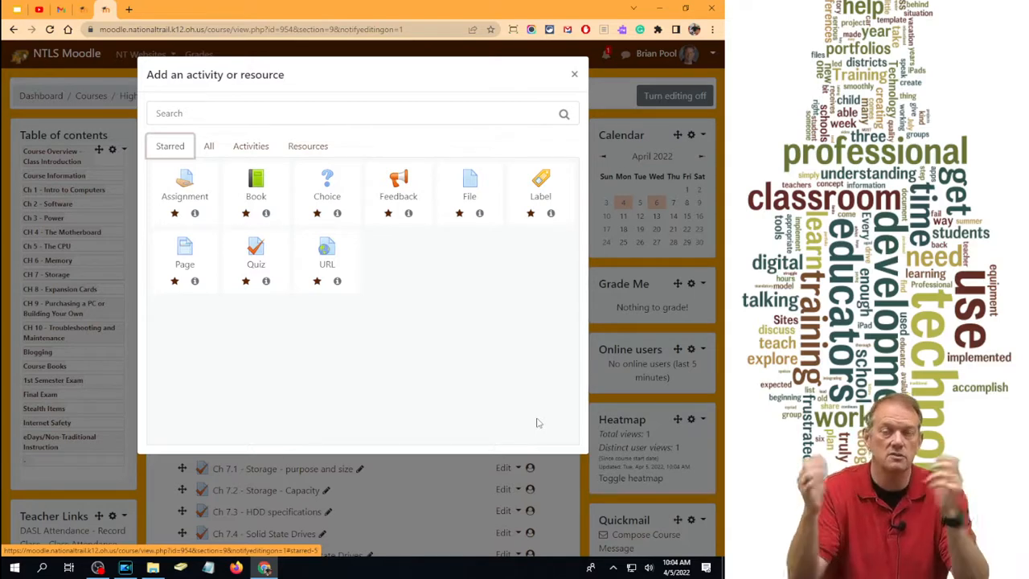
- Add a label reading "Chapter Reading" with a horizontal line beneath it and save it to the course
left_click(537, 193)
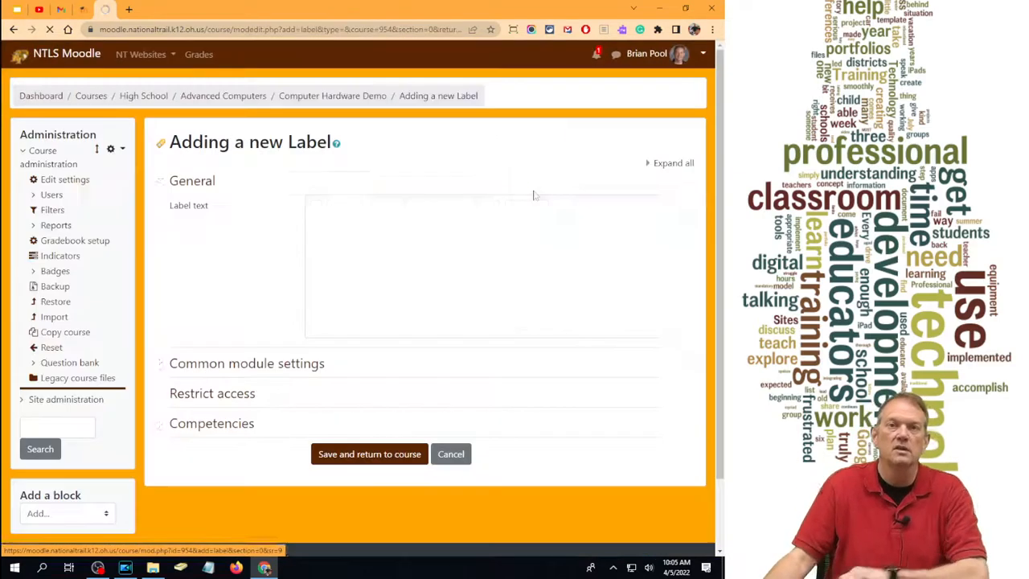
left_click(418, 298)
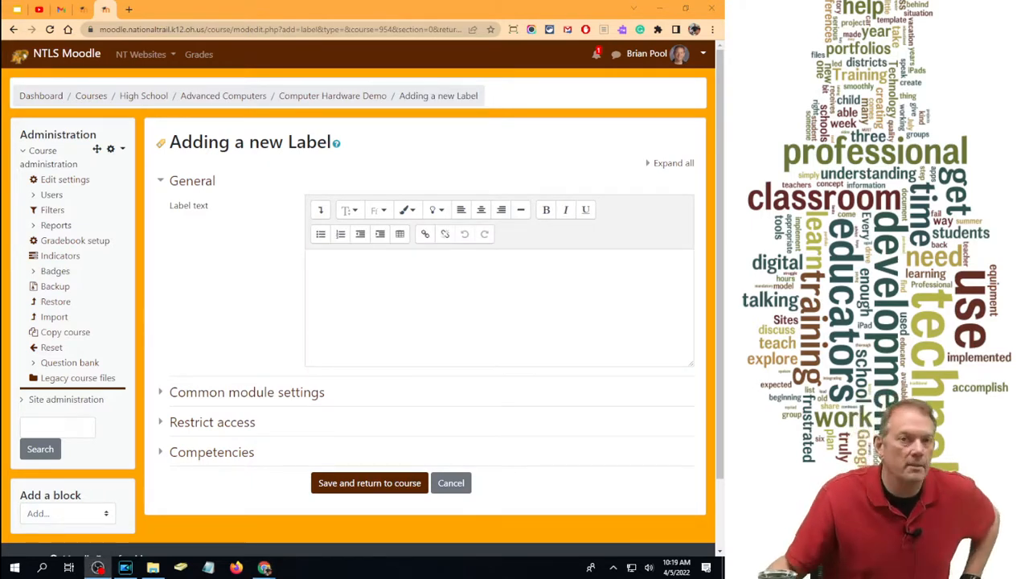
left_click(461, 280)
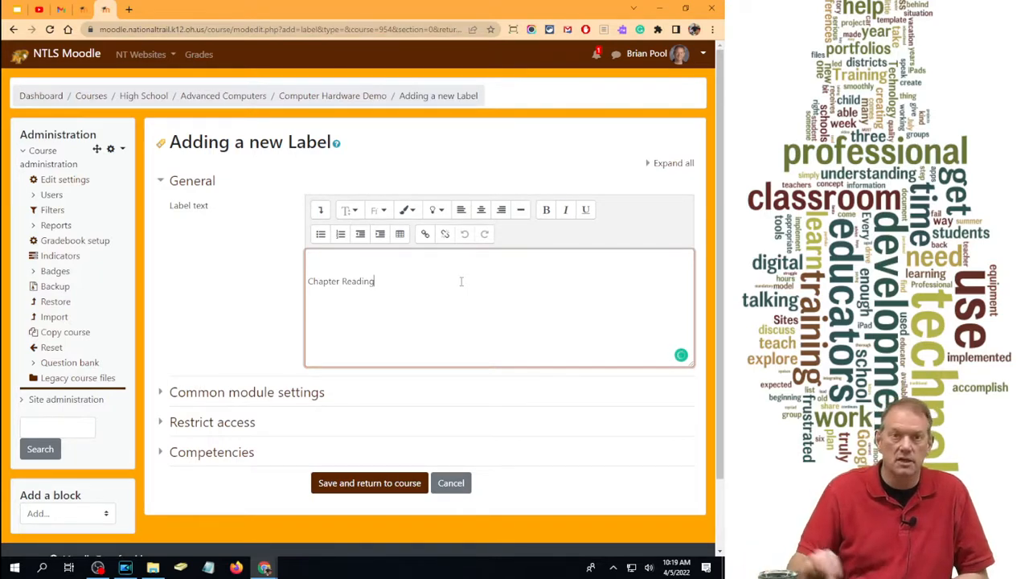
left_click(520, 211)
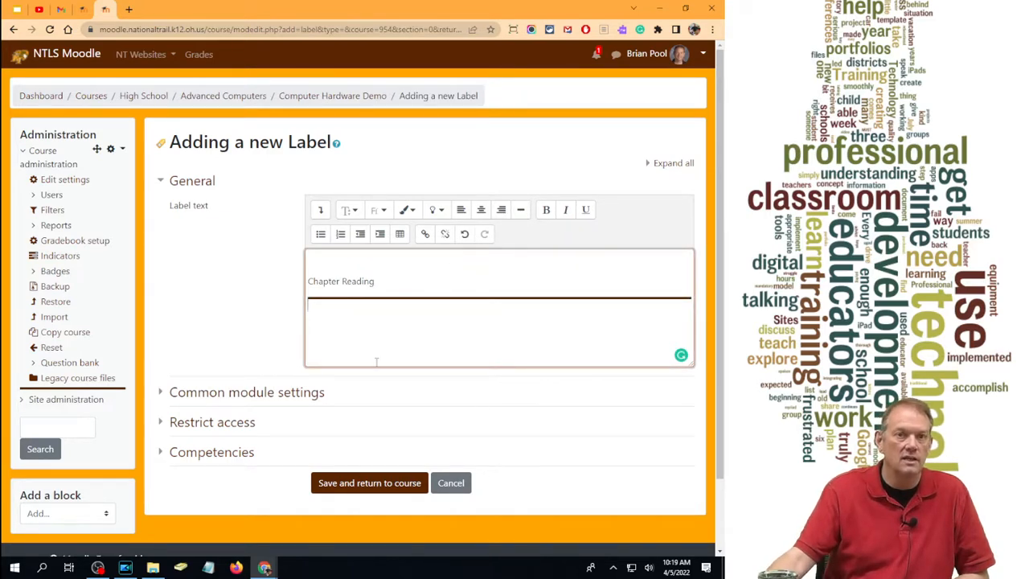
left_click(385, 482)
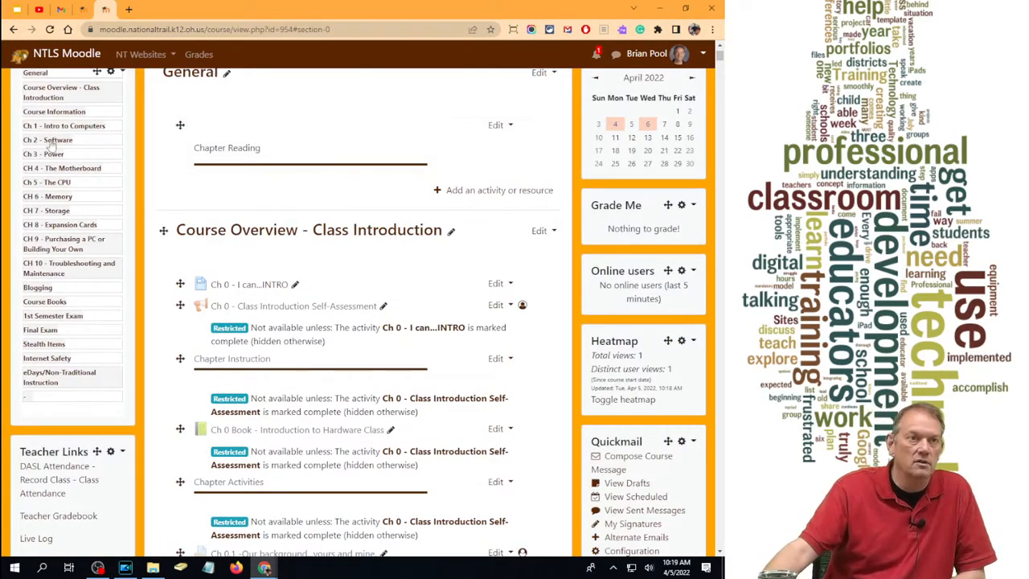
- Return to CH 7 - Storage and move the Chapter Reading label between Ch 7 Self-Assessment and the Hard Drives book
left_click(48, 210)
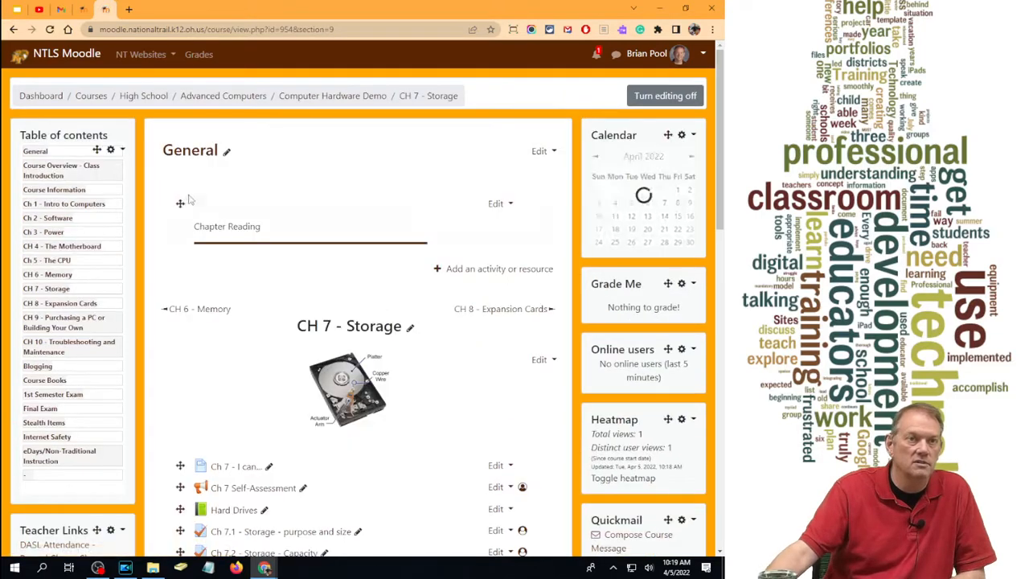
left_click_drag(181, 204, 215, 487)
scroll(311, 406, "down", 2)
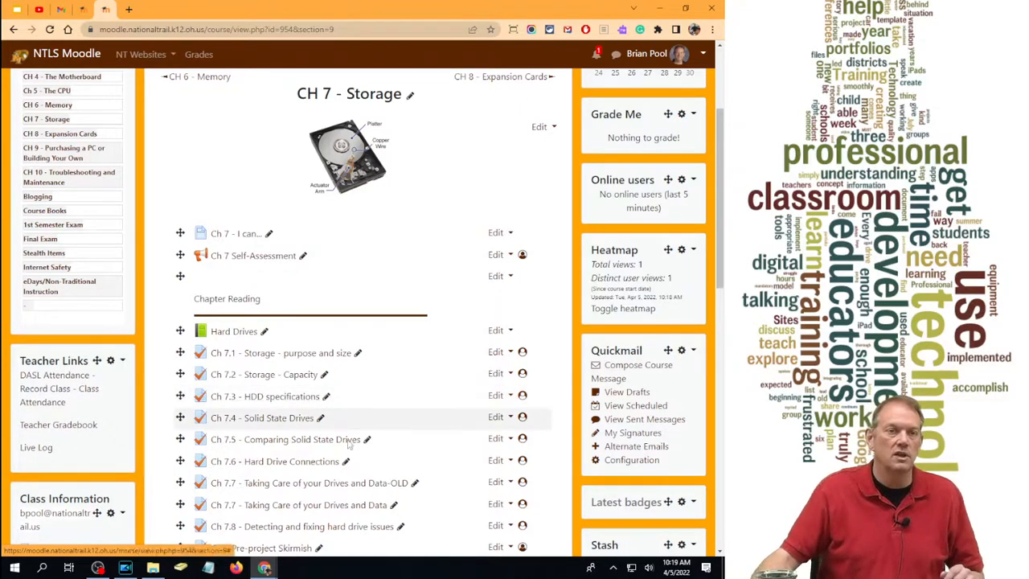
scroll(462, 306, "up", 3)
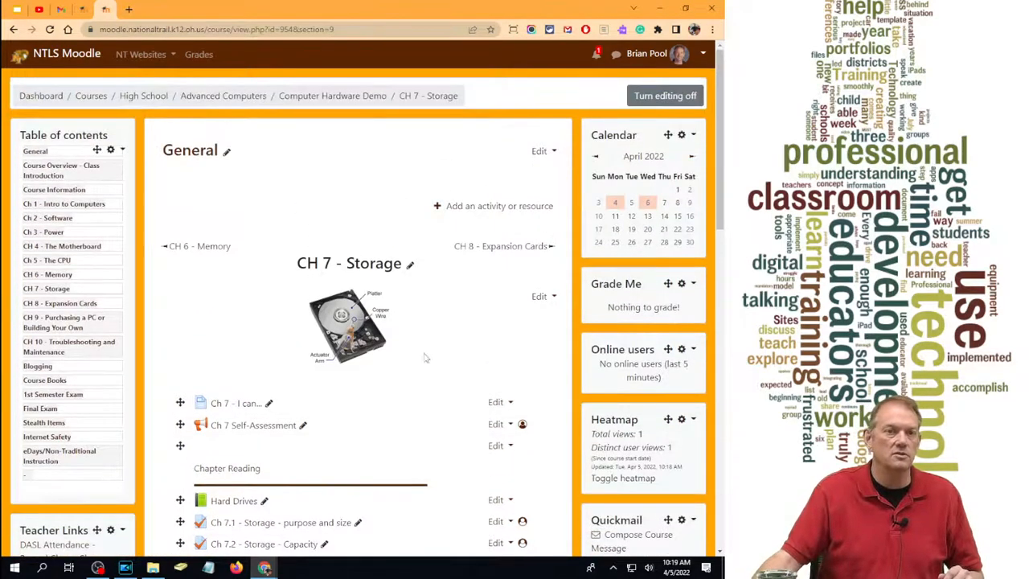
- Add a label to the General section reading "Chapter Activities" with a horizontal line beneath it and save it
left_click(463, 208)
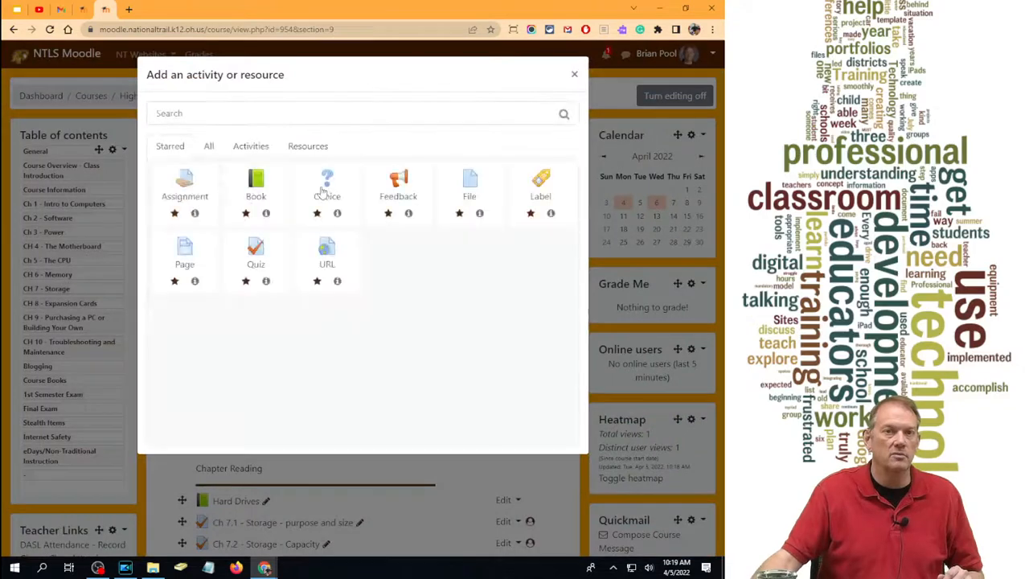
left_click(545, 199)
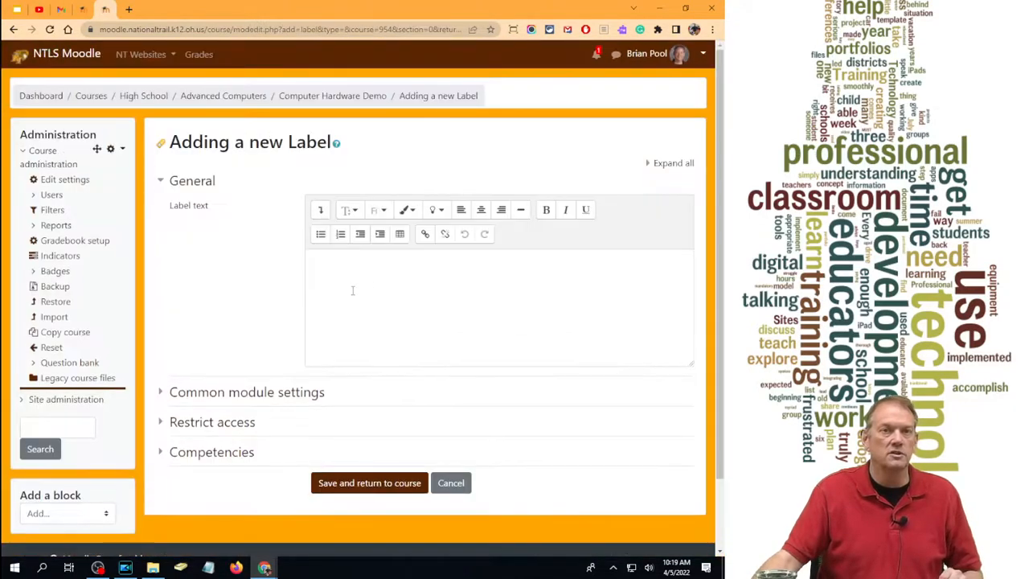
left_click(383, 279)
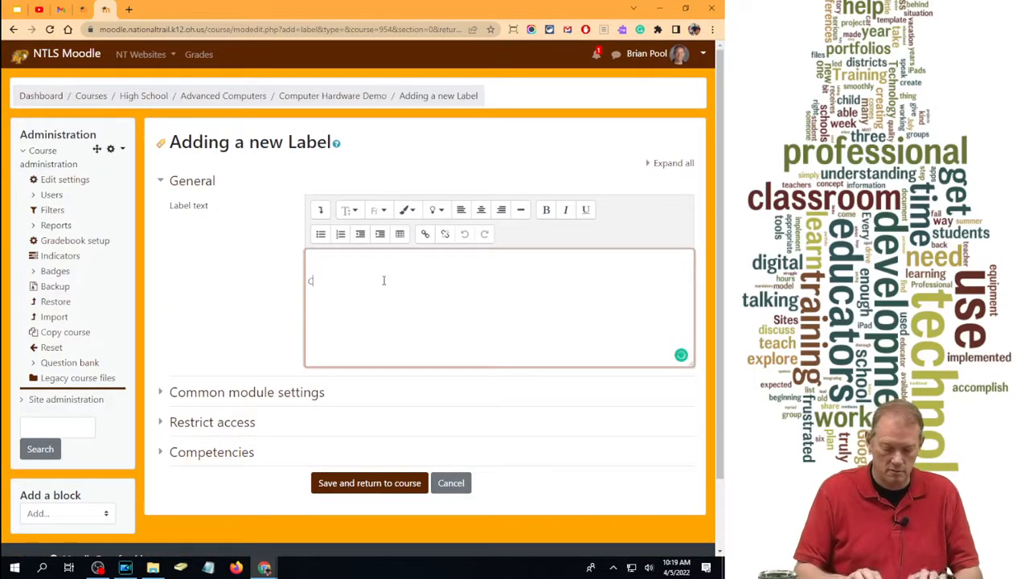
type("Chapter Activities")
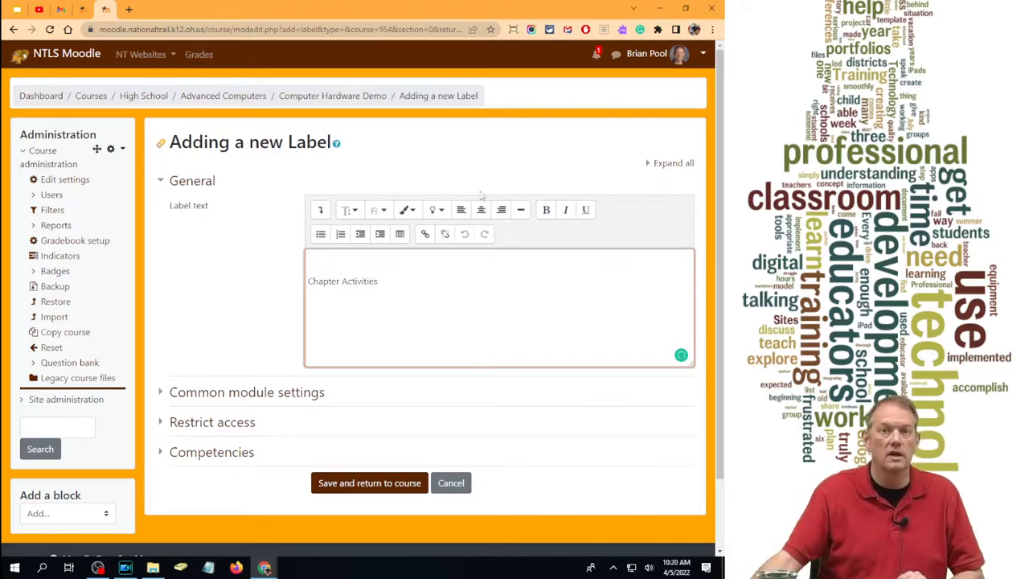
left_click(518, 211)
left_click(361, 489)
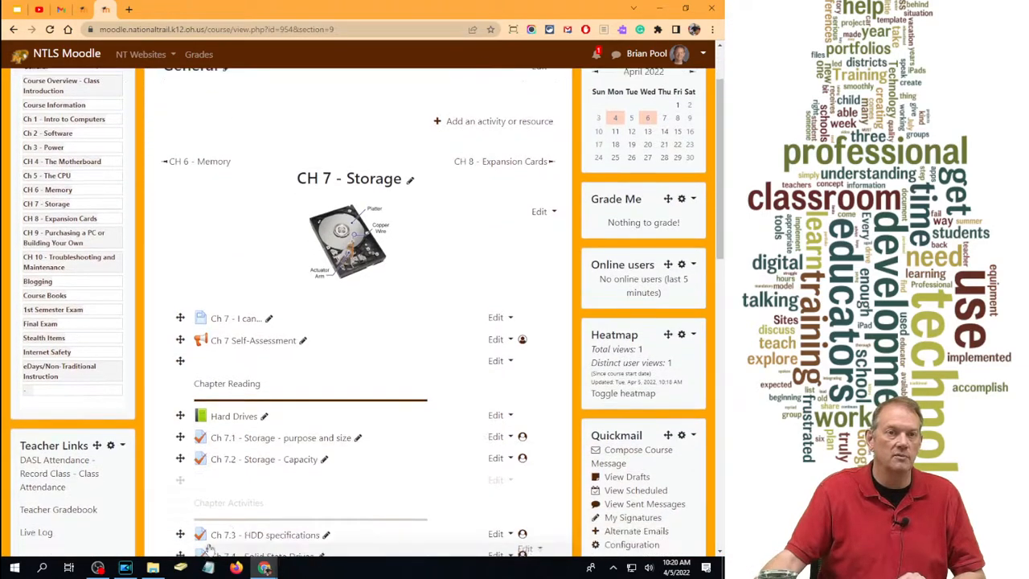
- Move the Chapter Activities label between the Hard Drives book and Ch 7.1 - Storage - purpose and size
left_click_drag(215, 505, 205, 489)
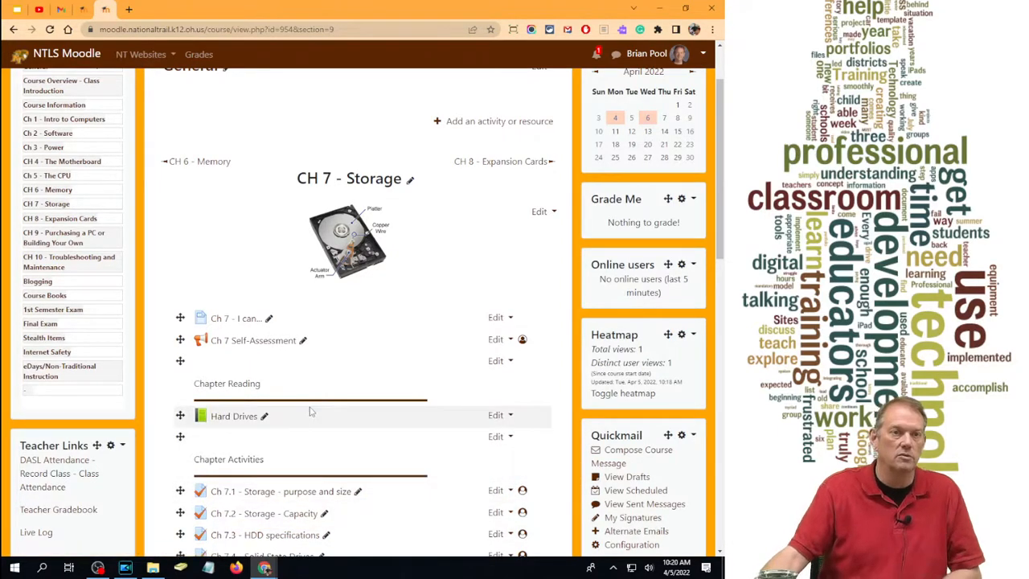
scroll(319, 413, "down", 3)
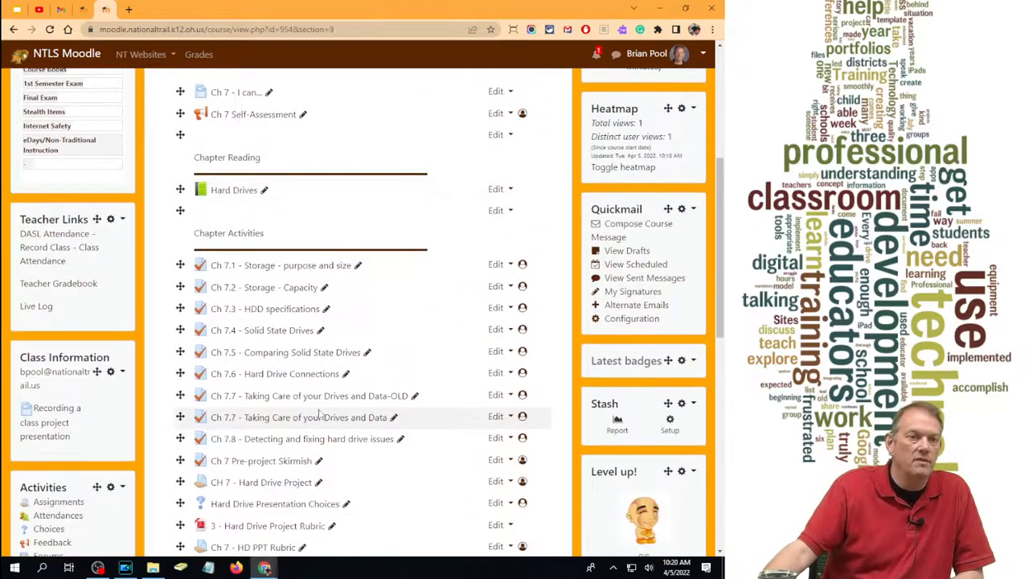
scroll(327, 462, "up", 4)
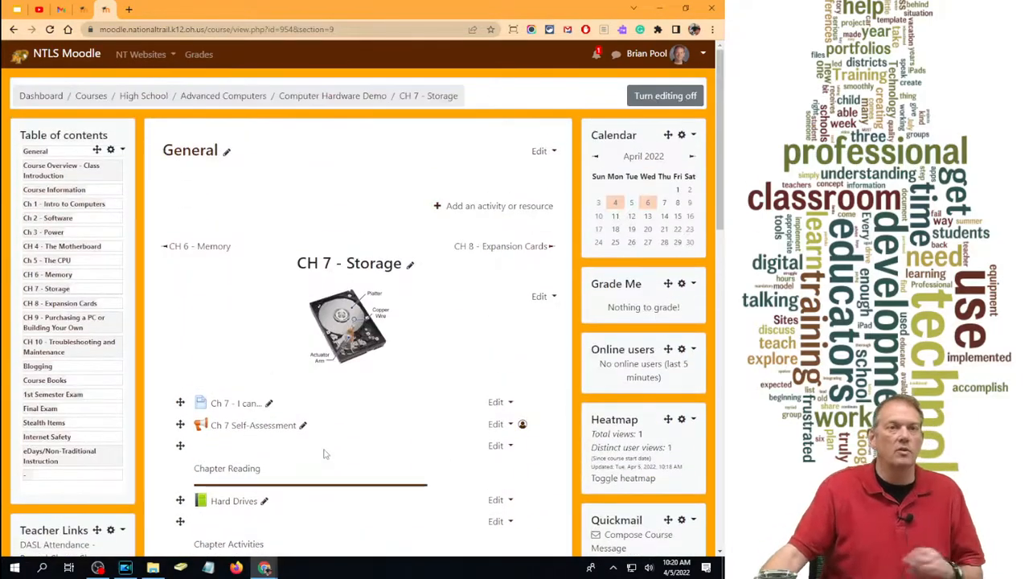
- Add a label reading "Chapter Tests" with a horizontal line beneath it and move it directly above CH 7 Fight
left_click(488, 209)
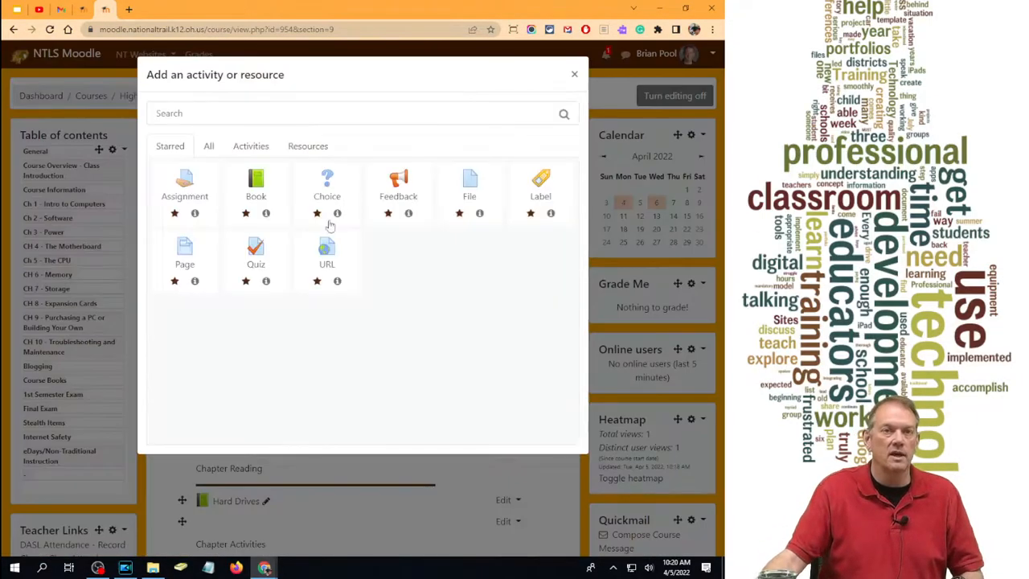
left_click(532, 191)
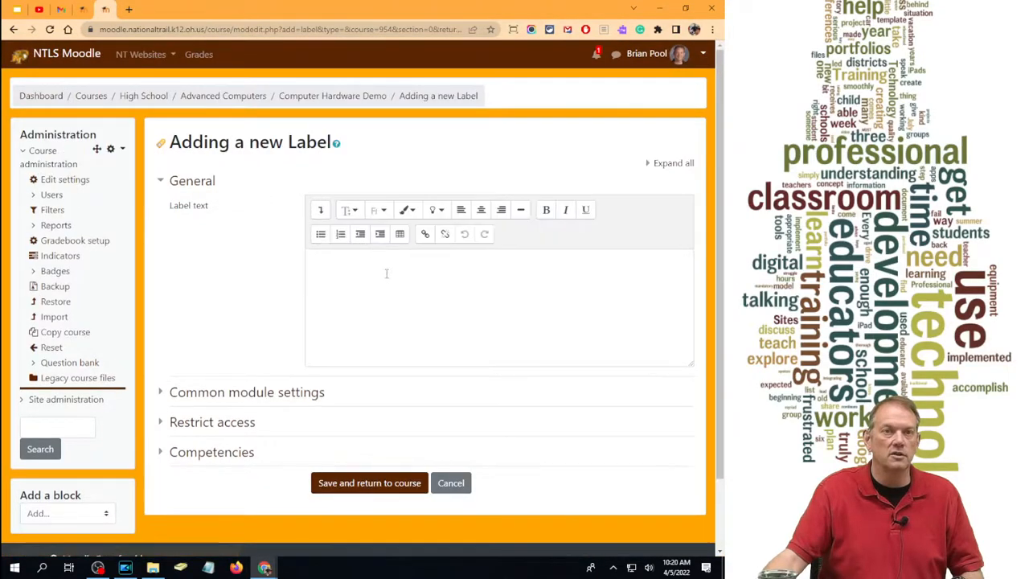
type("Cha")
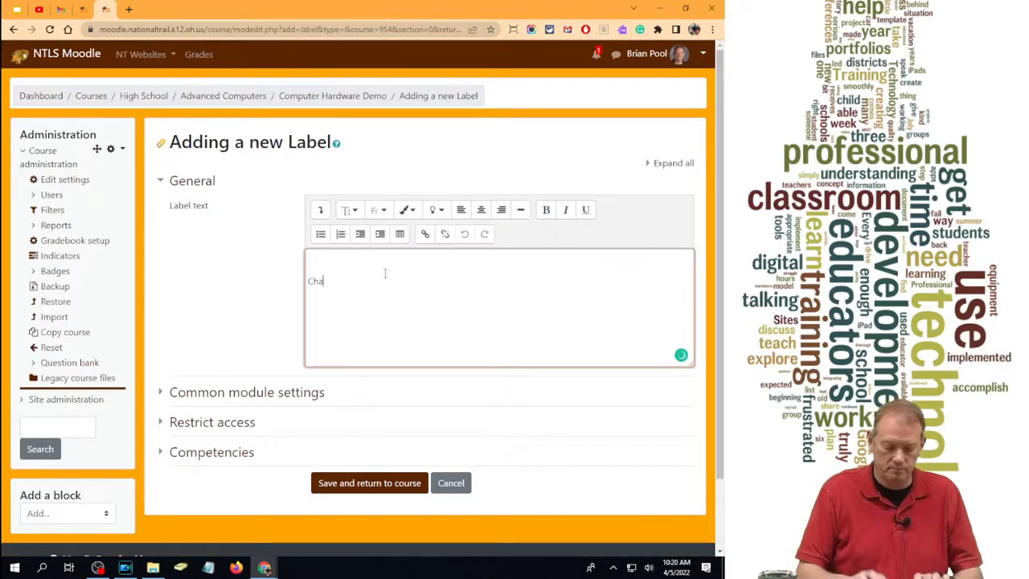
type("pter Tests")
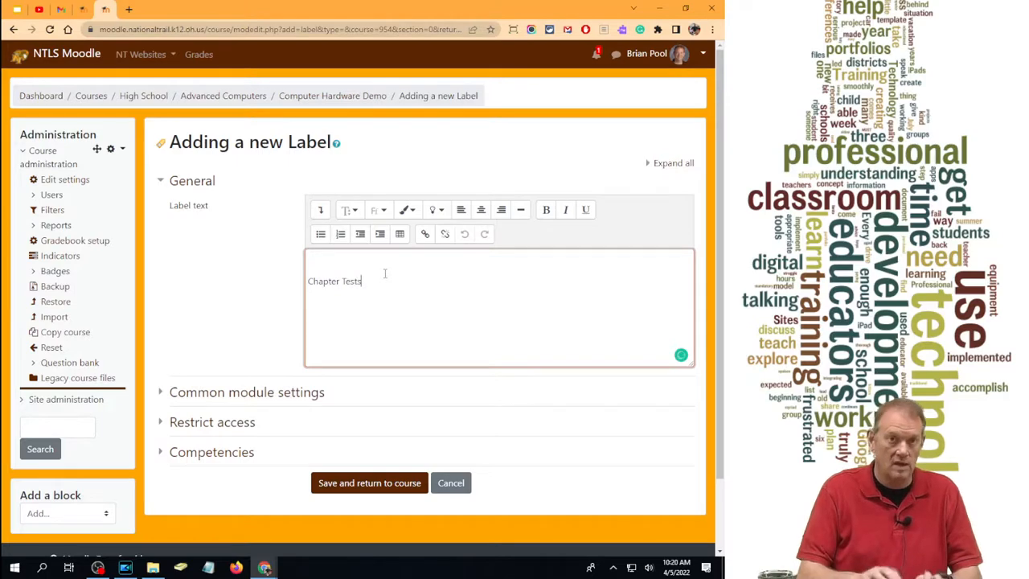
left_click(520, 209)
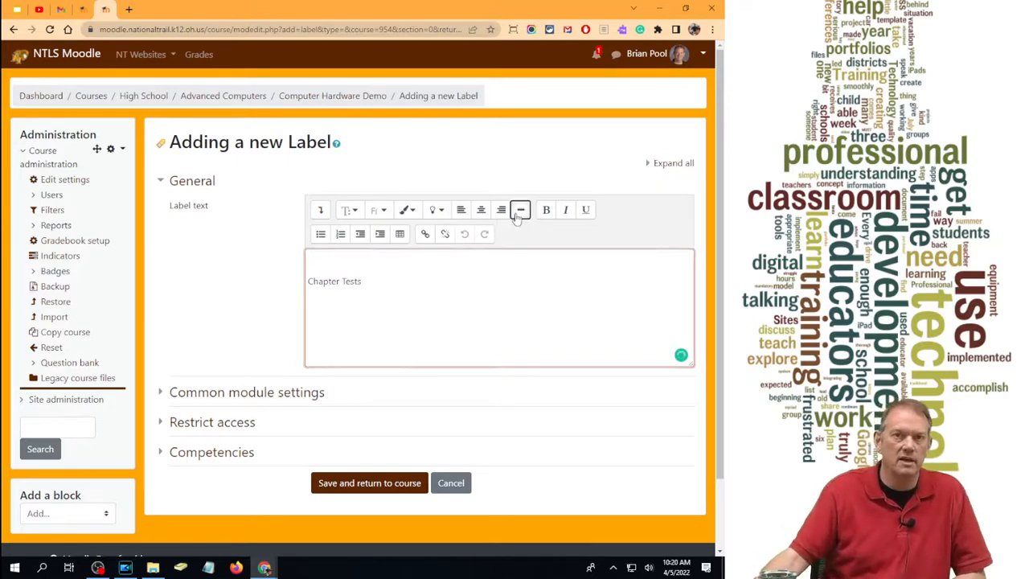
left_click(340, 487)
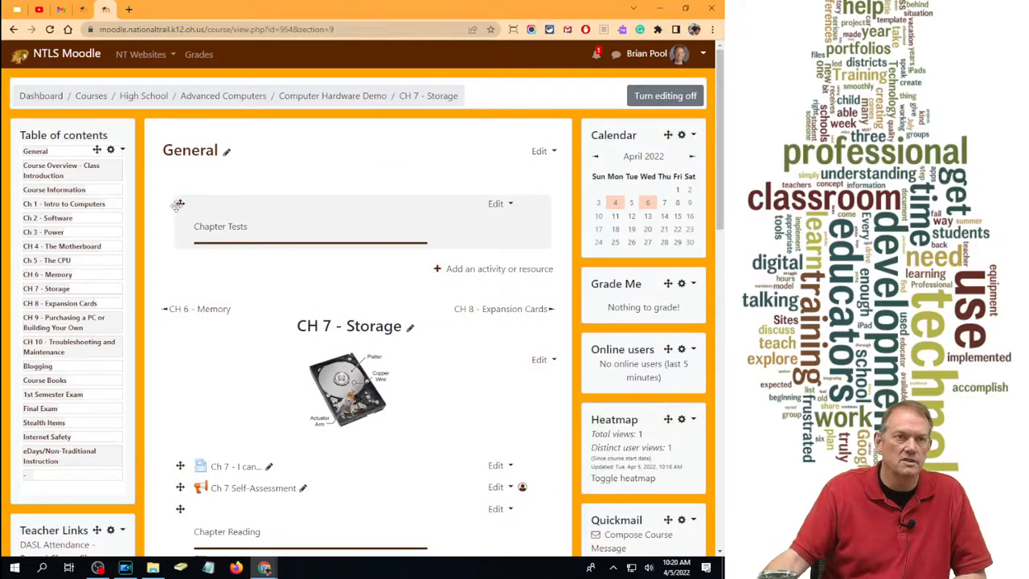
left_click_drag(178, 204, 206, 445)
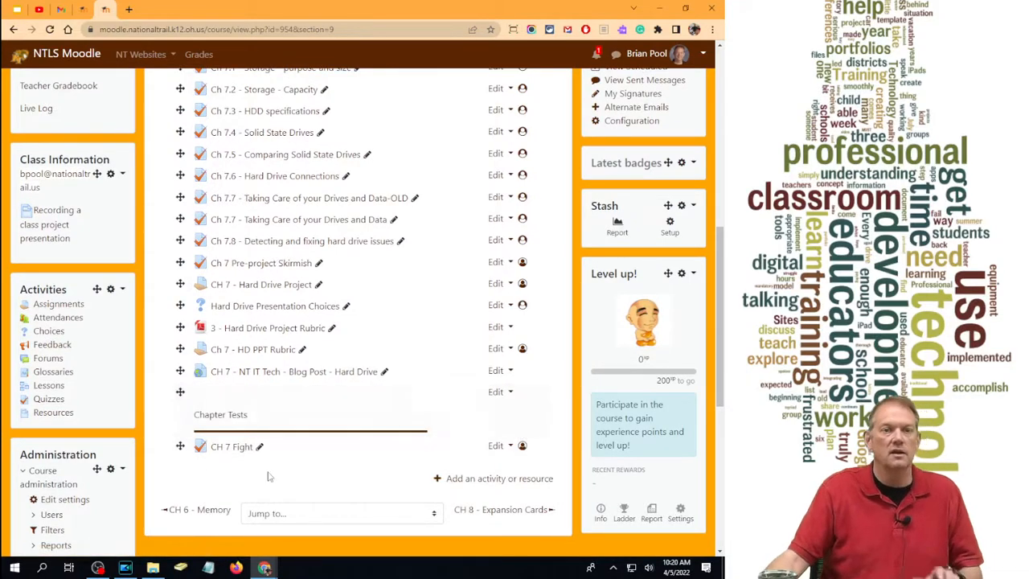
- Add a label at the end of the CH 7 - Storage section reading "Chapter Projects" with a horizontal line beneath it
left_click(506, 479)
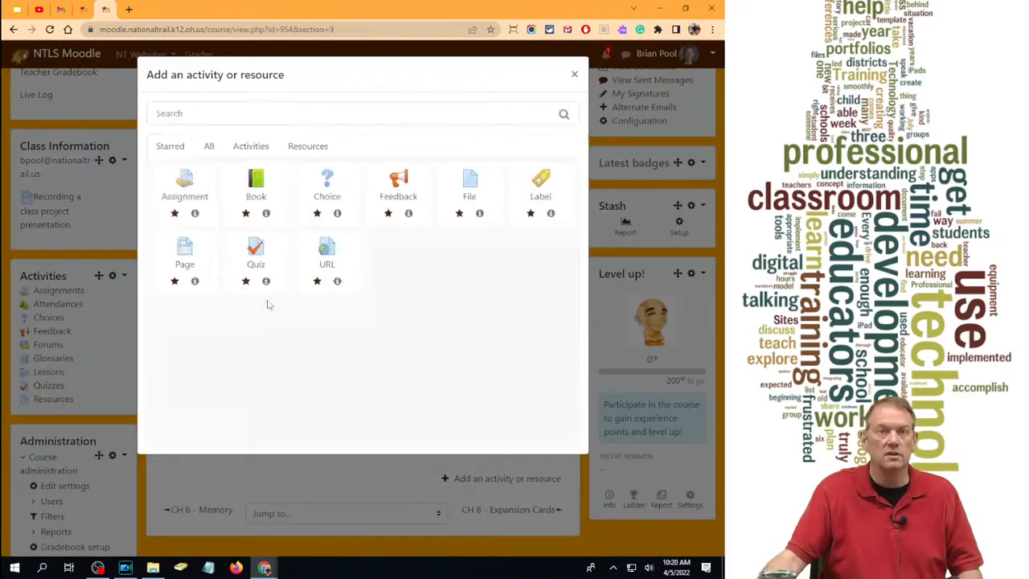
left_click(539, 183)
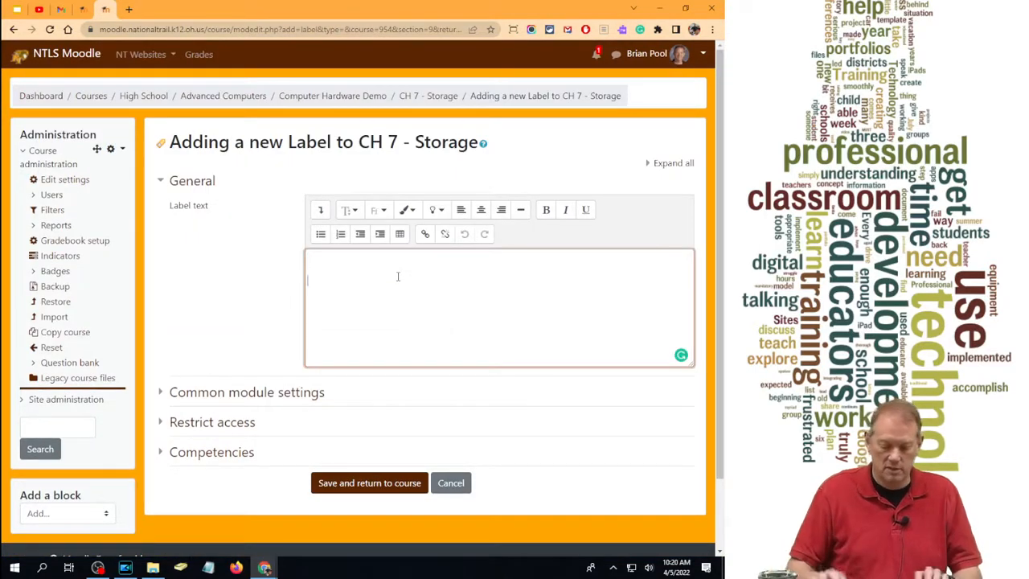
key("Return")
type("Chapter Projects")
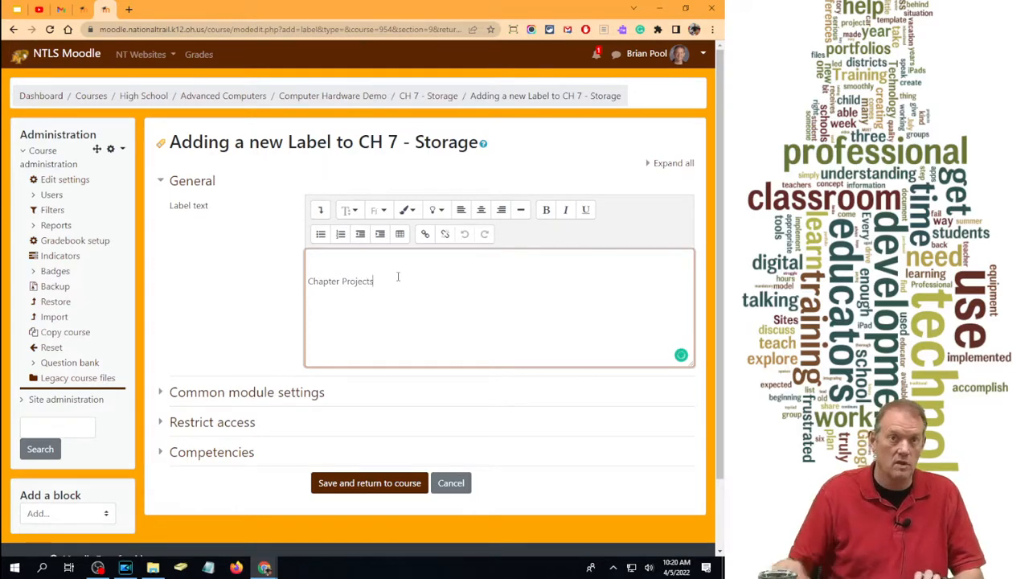
left_click(522, 209)
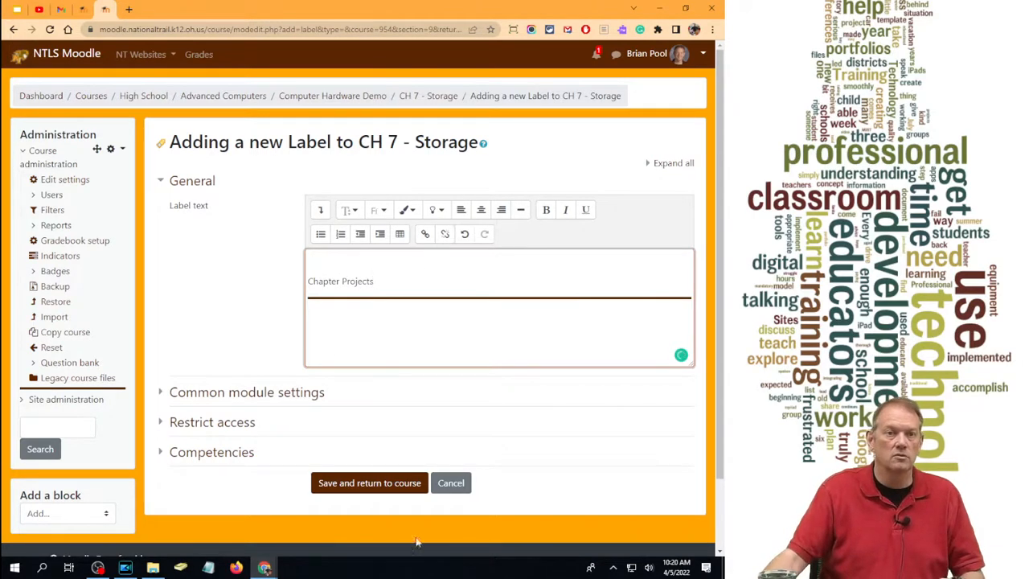
left_click(367, 486)
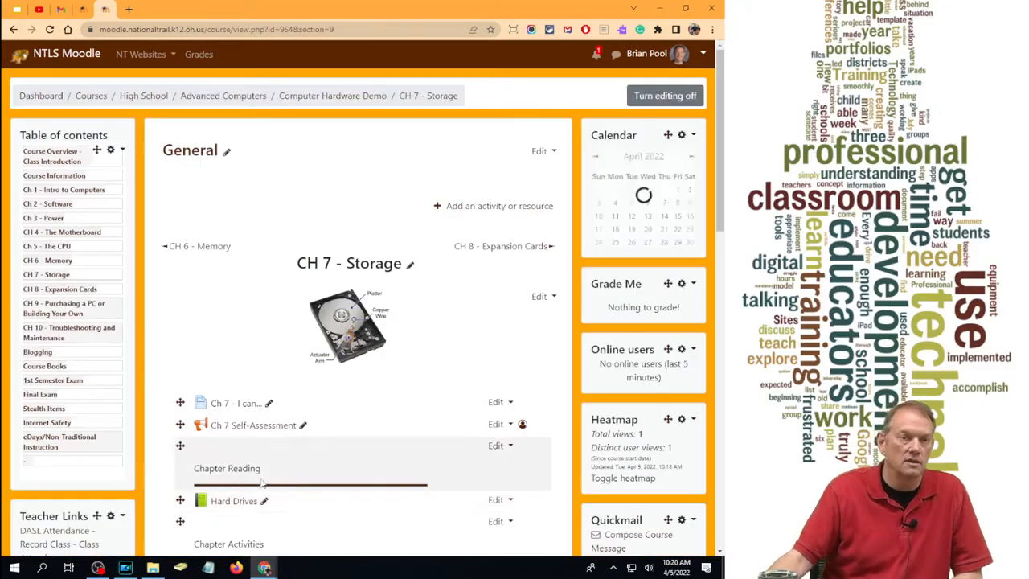
- Move the Chapter Projects label directly above Ch 7 Pre-project Skirmish
scroll(261, 483, "down", 10)
scroll(265, 465, "up", 4)
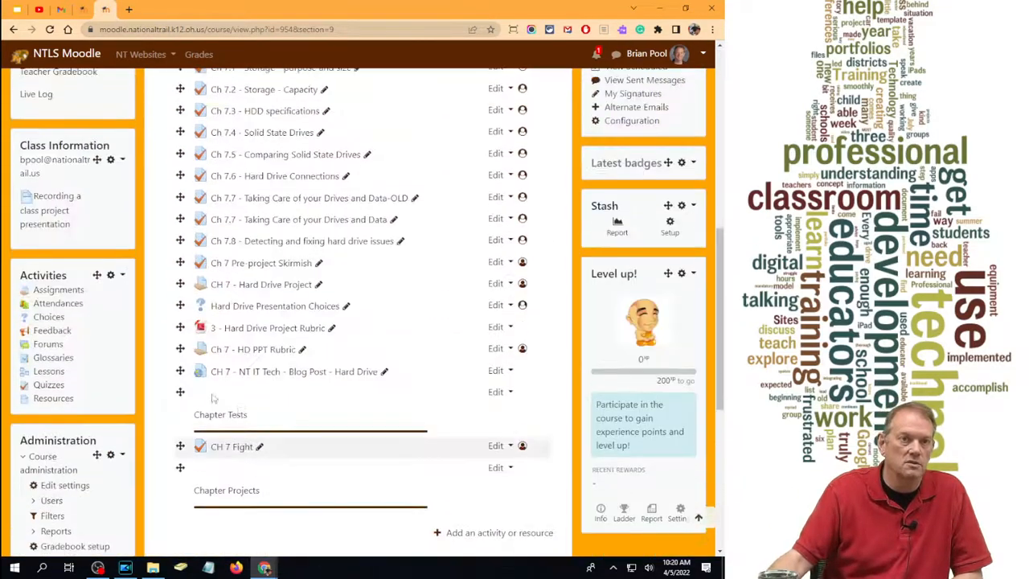
left_click_drag(180, 467, 185, 293)
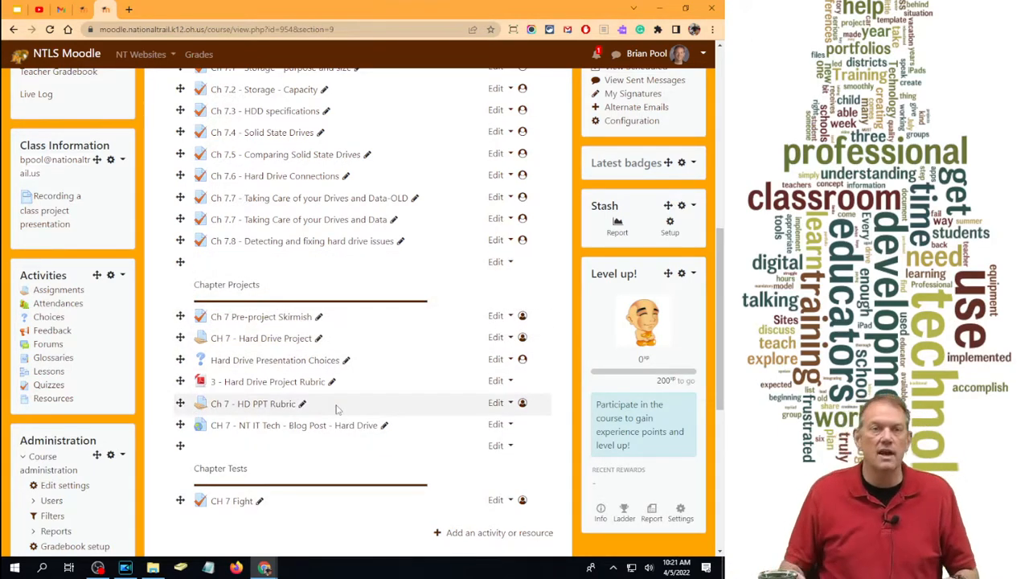
- Indent Hard Drive Presentation Choices, 3 - Hard Drive Project Rubric and Ch 7 - HD PPT Rubric beneath CH 7 - Hard Drive Project
scroll(432, 265, "up", 4)
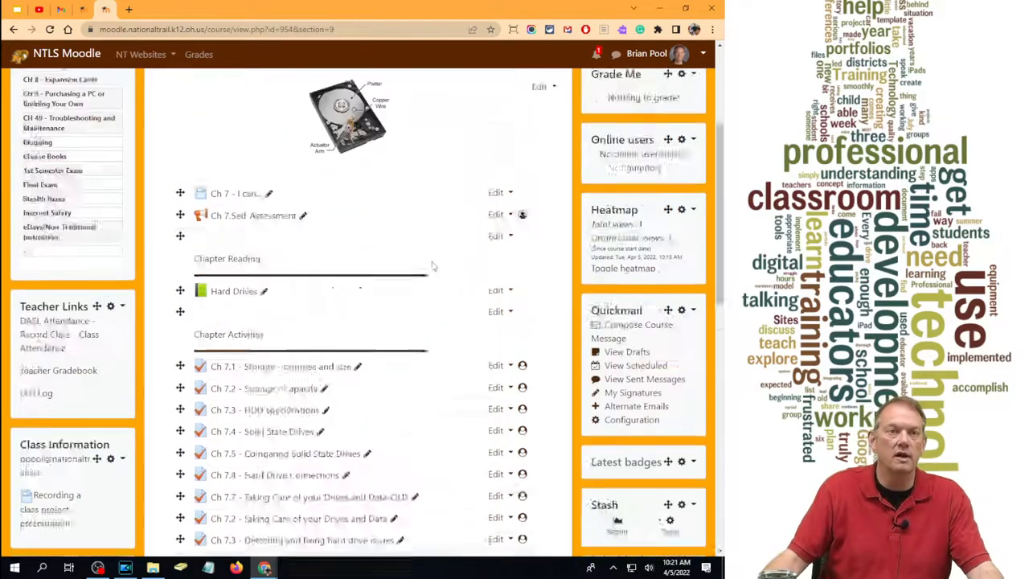
scroll(433, 265, "up", 1)
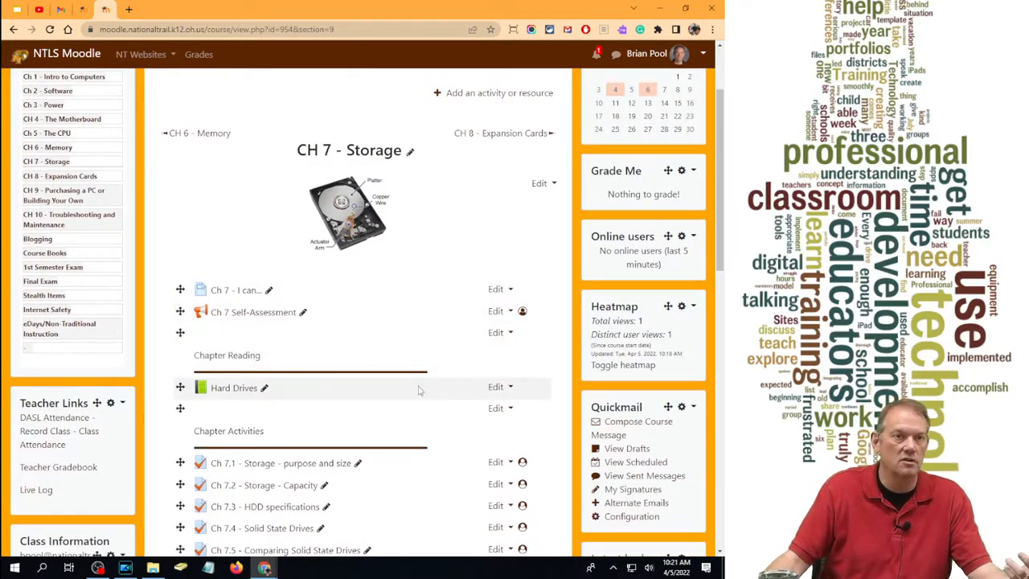
scroll(418, 390, "down", 3)
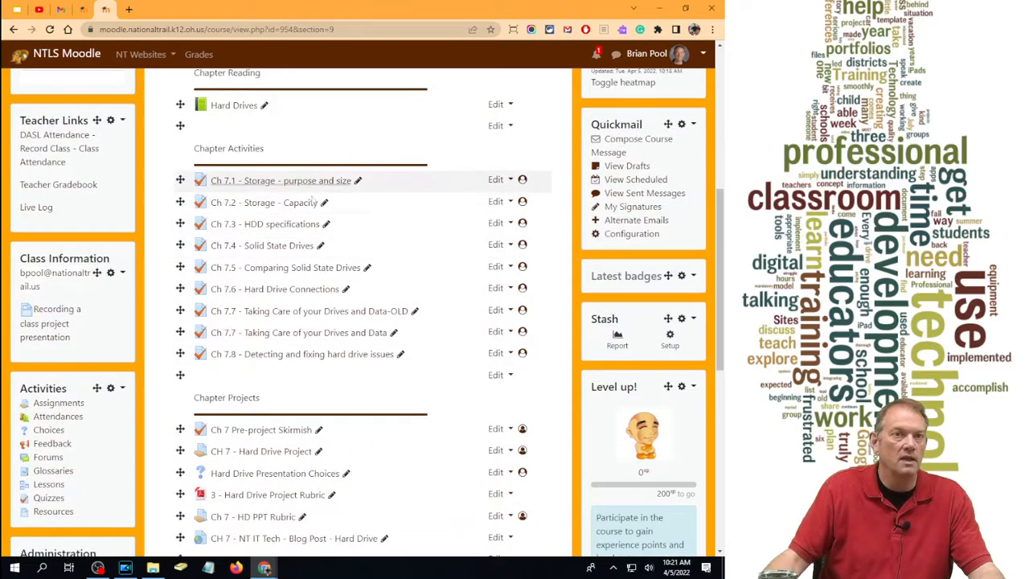
scroll(351, 304, "down", 3)
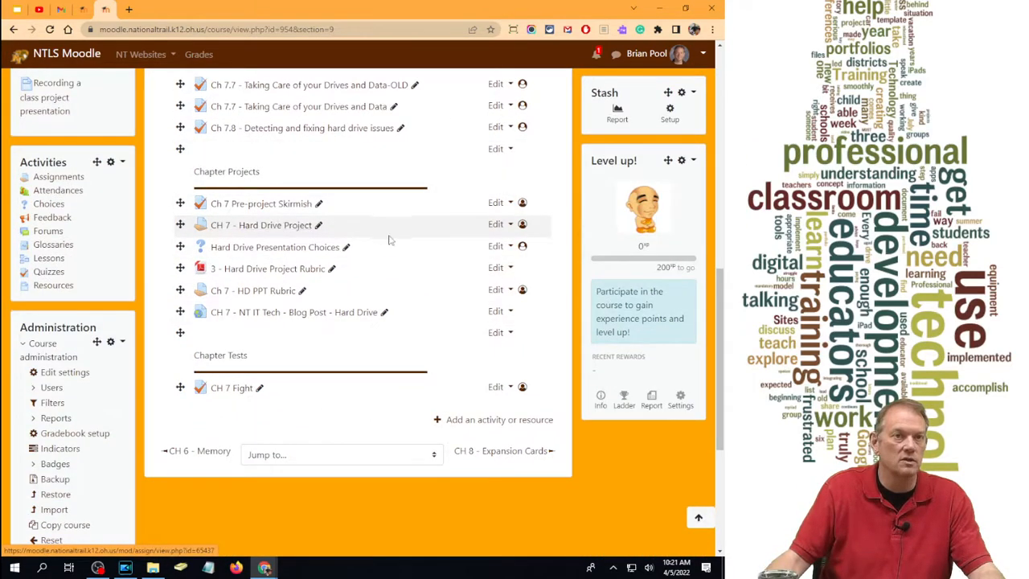
left_click(504, 247)
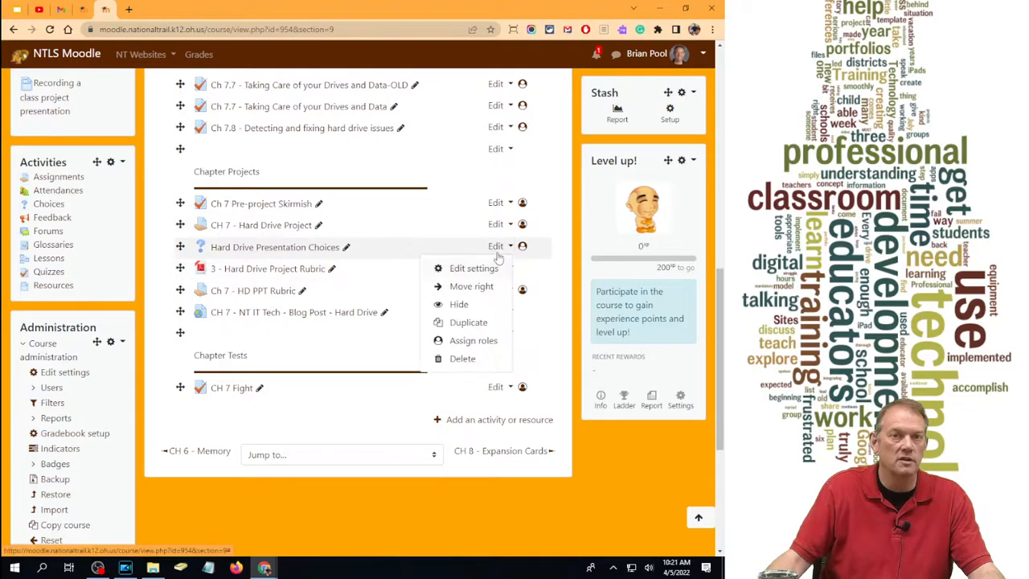
left_click(467, 294)
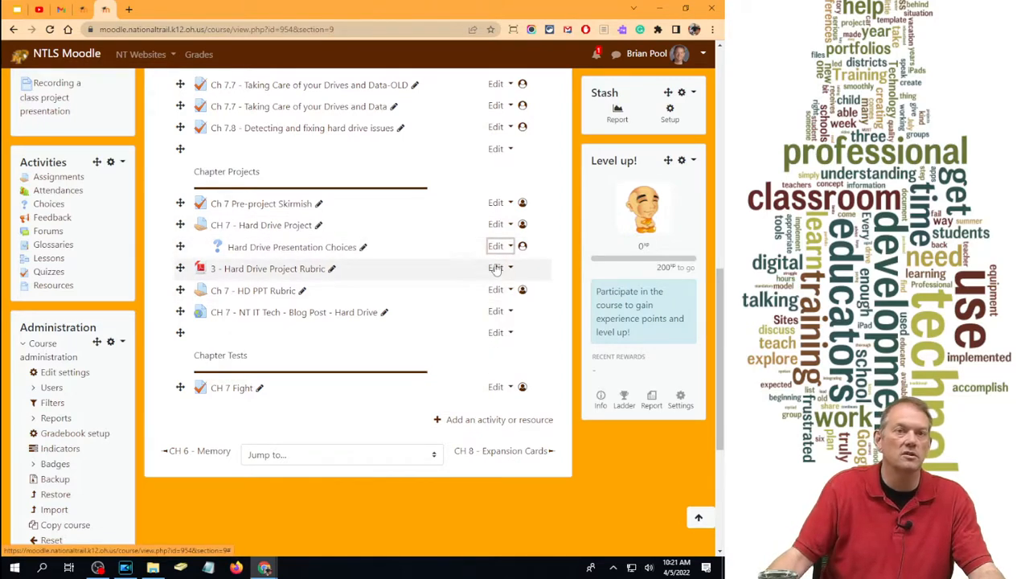
left_click(496, 268)
left_click(468, 307)
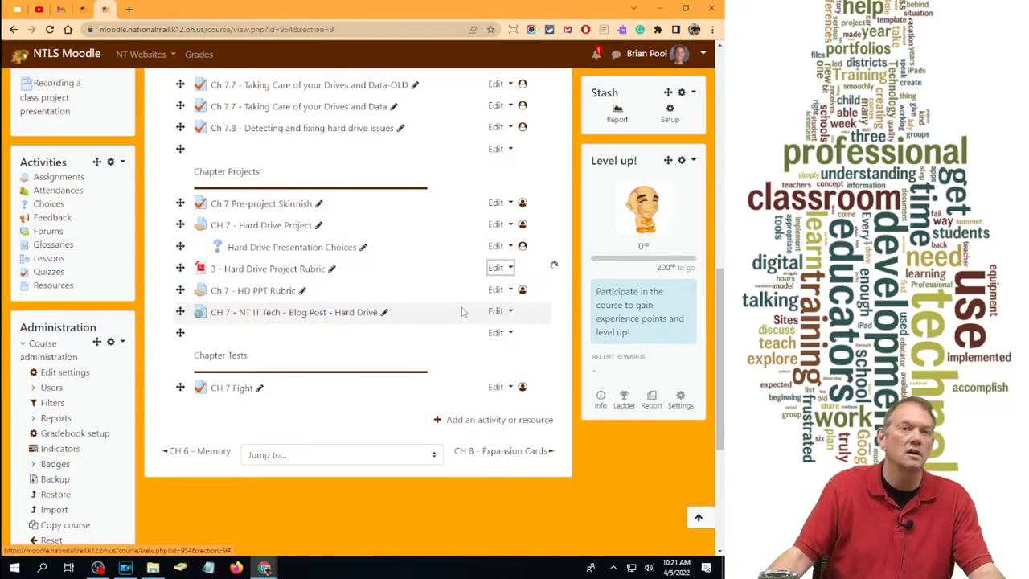
left_click(497, 290)
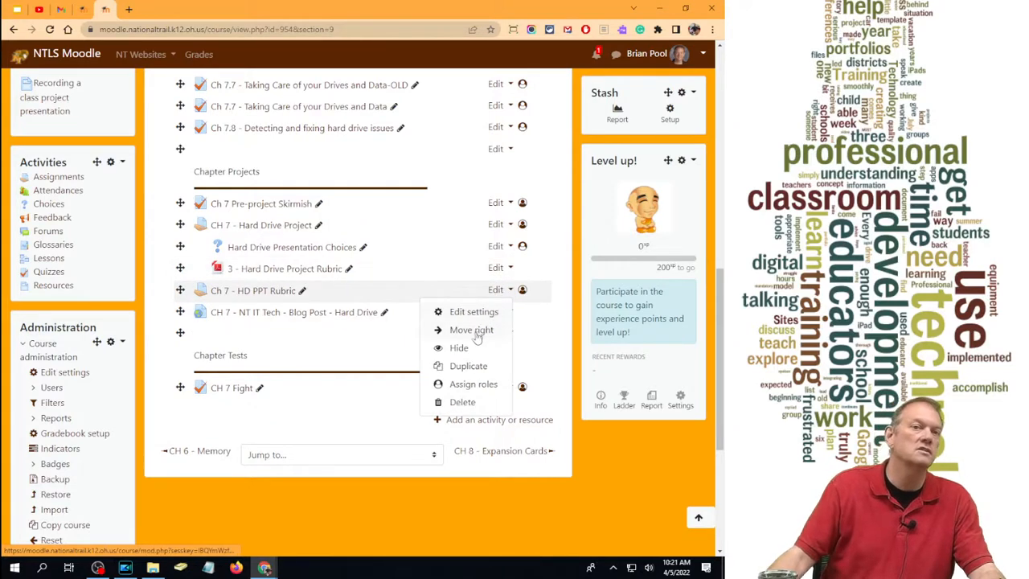
left_click(473, 332)
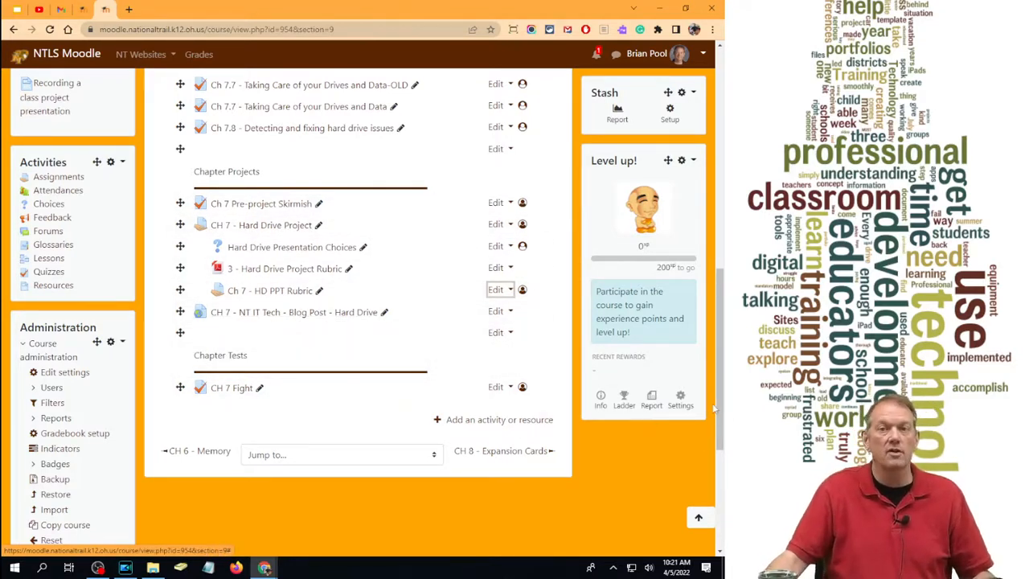
- Turn editing off and review the headings and indented items on the CH 7 - Storage page
left_click_drag(721, 394, 691, 121)
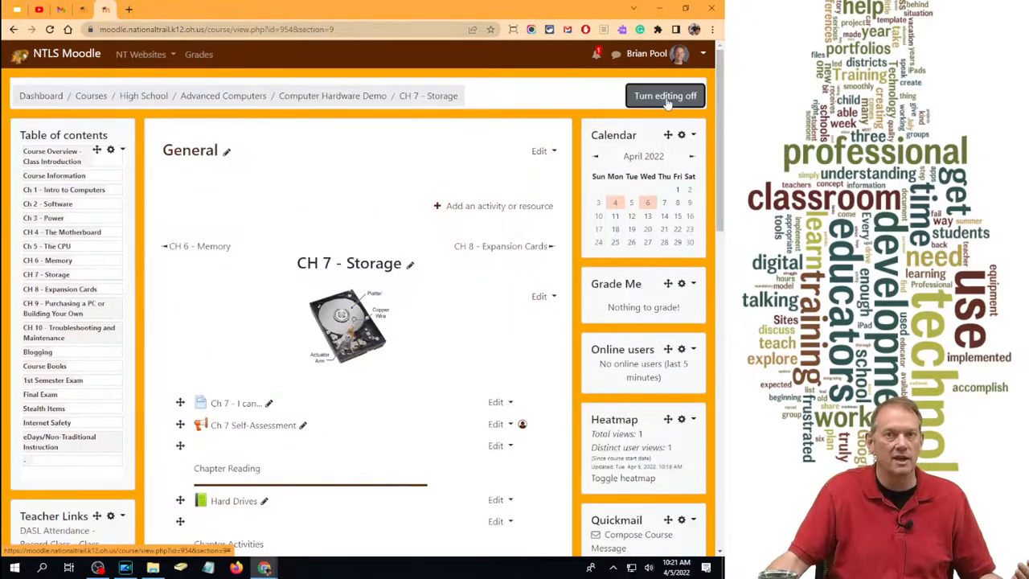
left_click(665, 96)
scroll(464, 270, "down", 10)
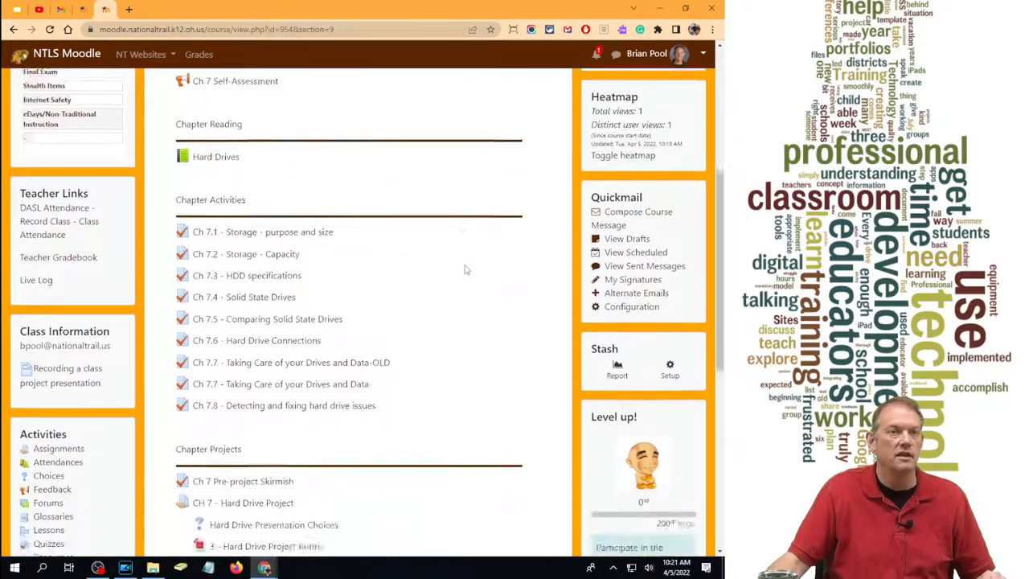
scroll(477, 298, "up", 5)
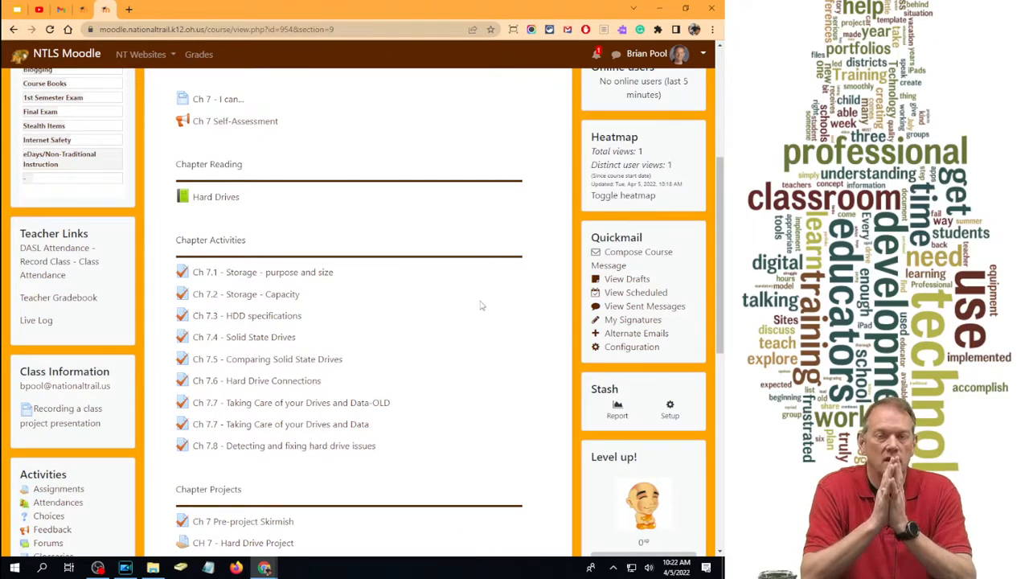
- Turn editing on and hide the Ch 7.2, Ch 7.3 and Ch 7.4 activities from students
left_click(720, 117)
left_click(665, 98)
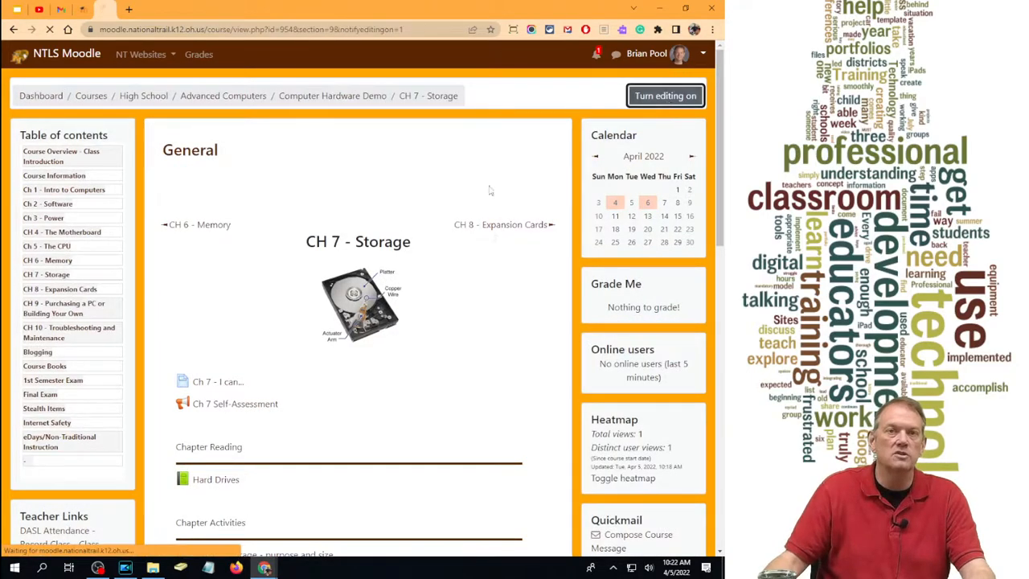
scroll(506, 161, "down", 6)
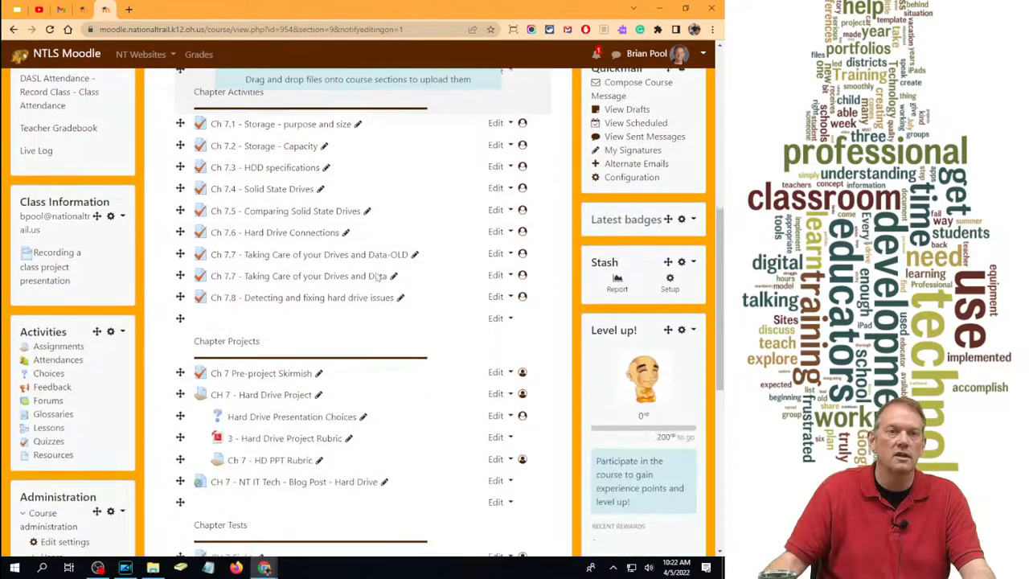
left_click(495, 145)
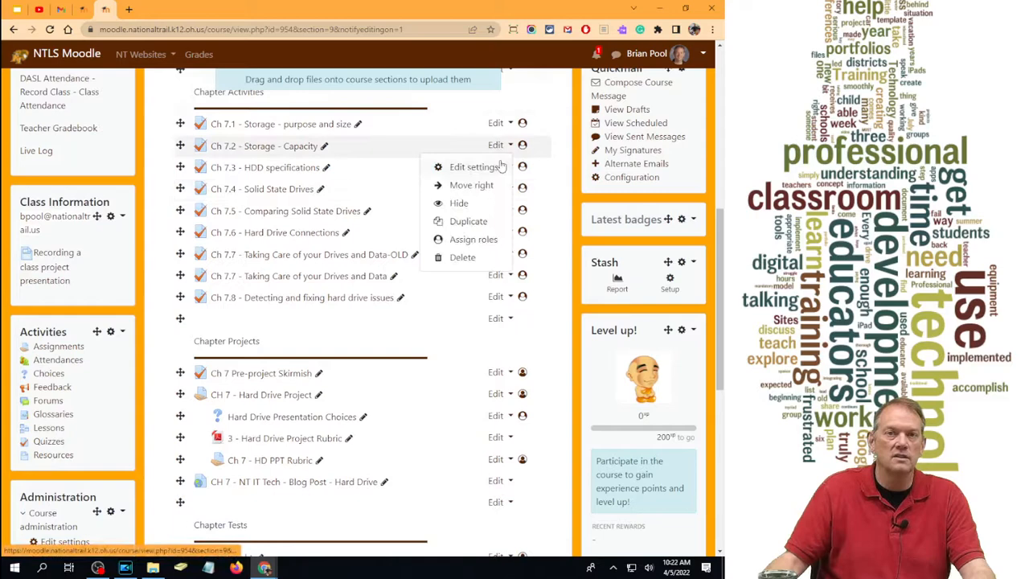
left_click(476, 214)
left_click(498, 185)
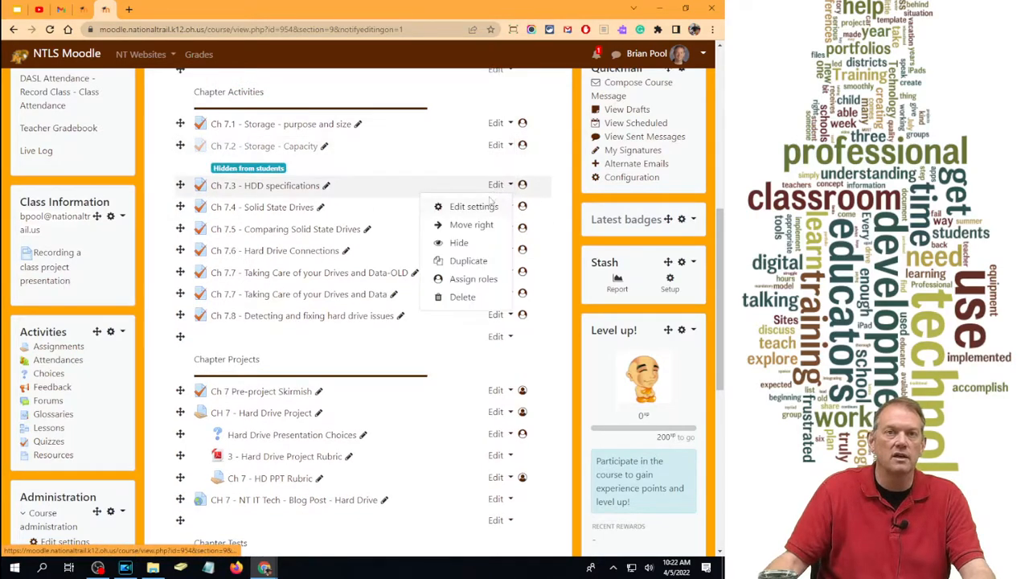
left_click(459, 243)
left_click(497, 225)
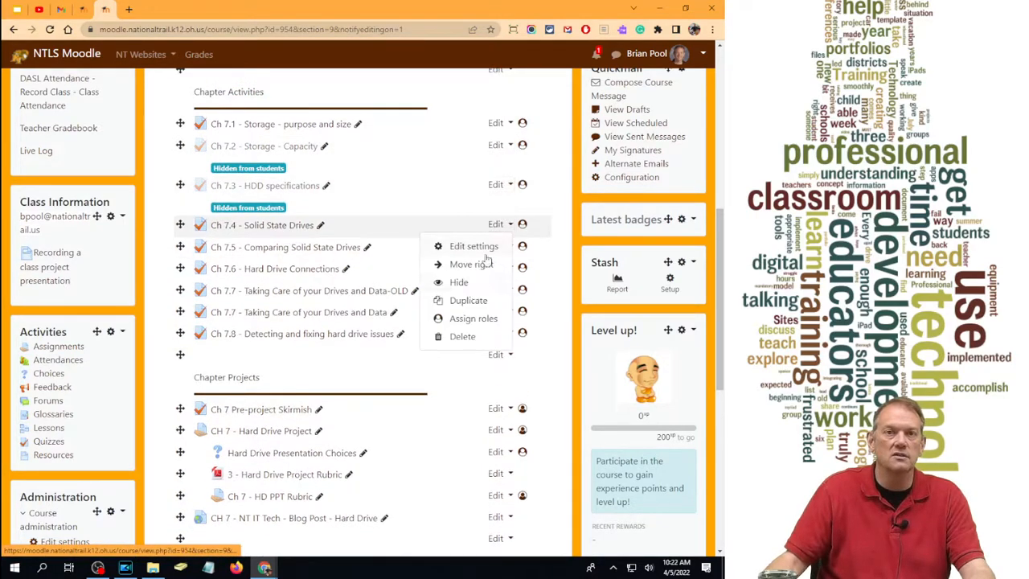
left_click(468, 287)
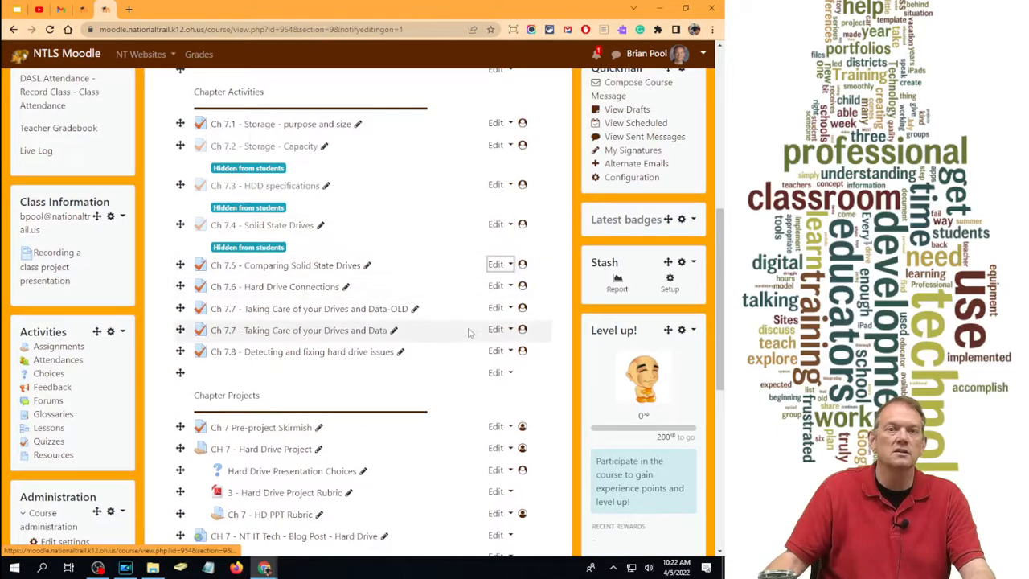
- Hide Ch 7.5, Ch 7.6, both Ch 7.7 activities and Ch 7.8 from students
left_click(495, 264)
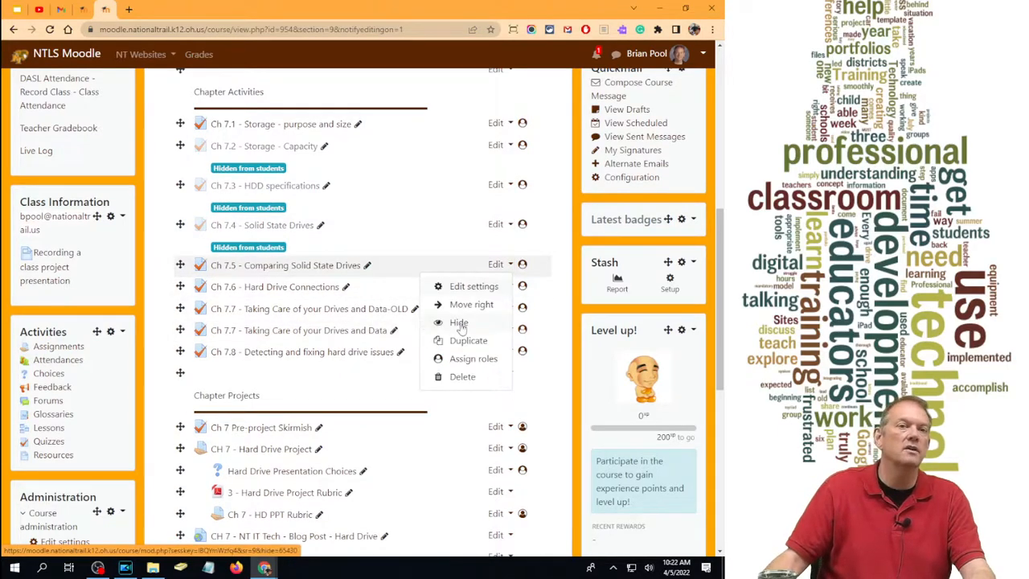
left_click(456, 326)
left_click(495, 304)
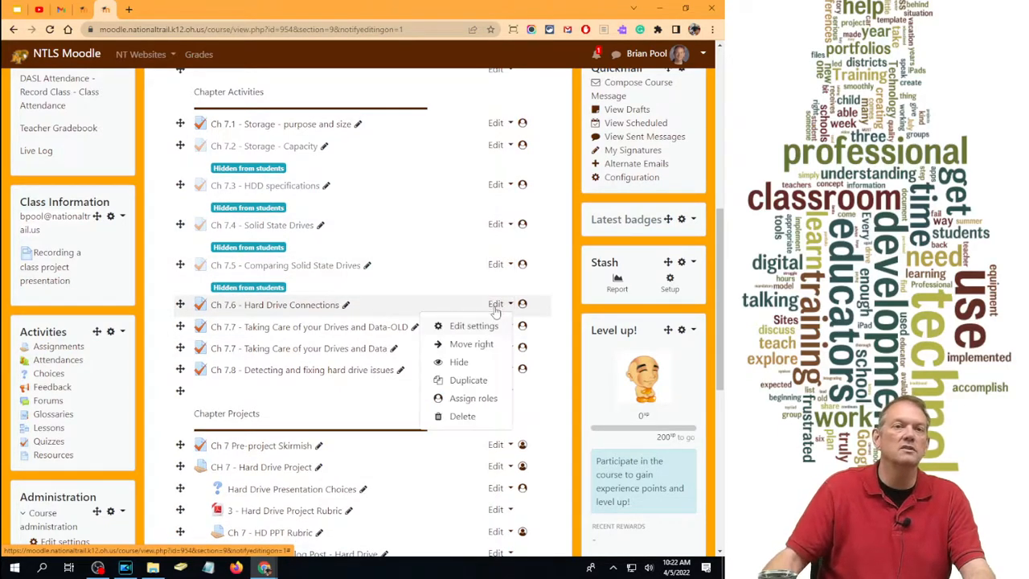
left_click(458, 362)
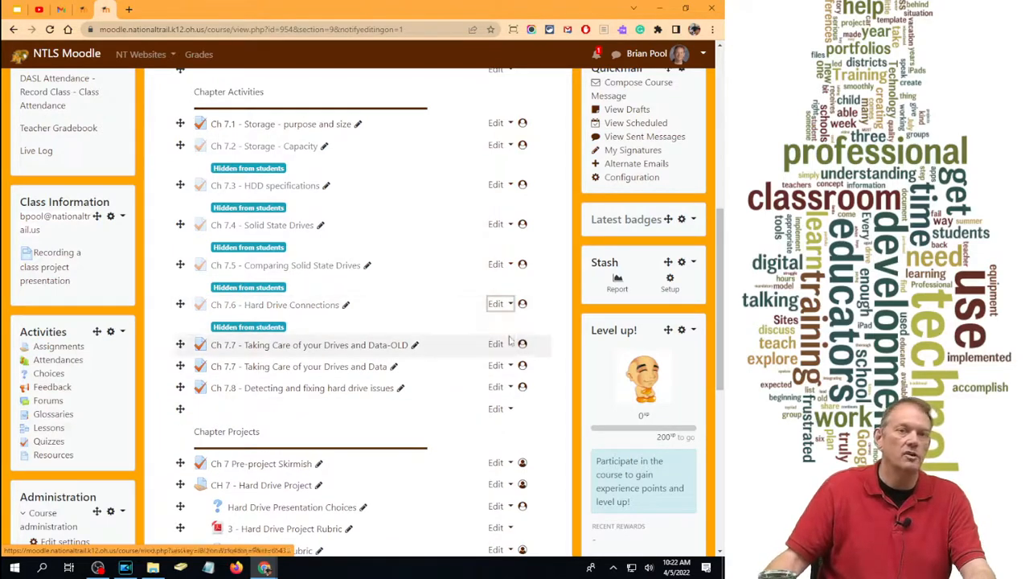
left_click(495, 343)
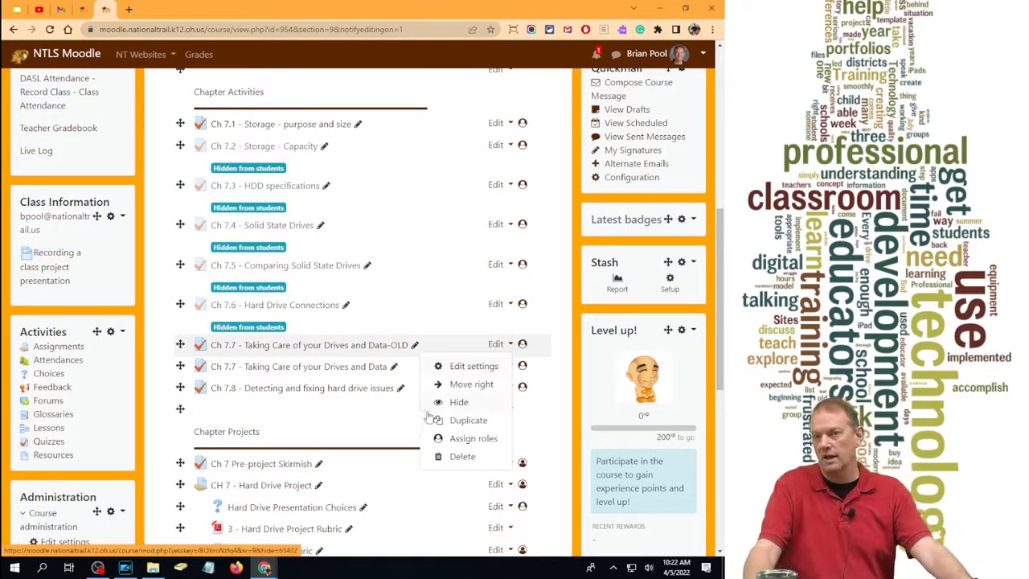
left_click(454, 405)
left_click(495, 384)
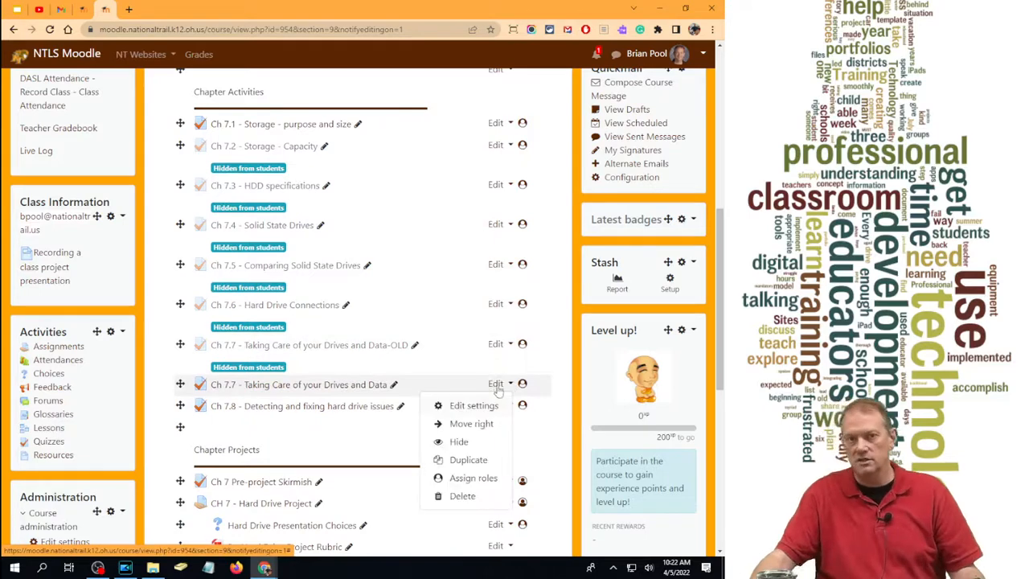
left_click(460, 442)
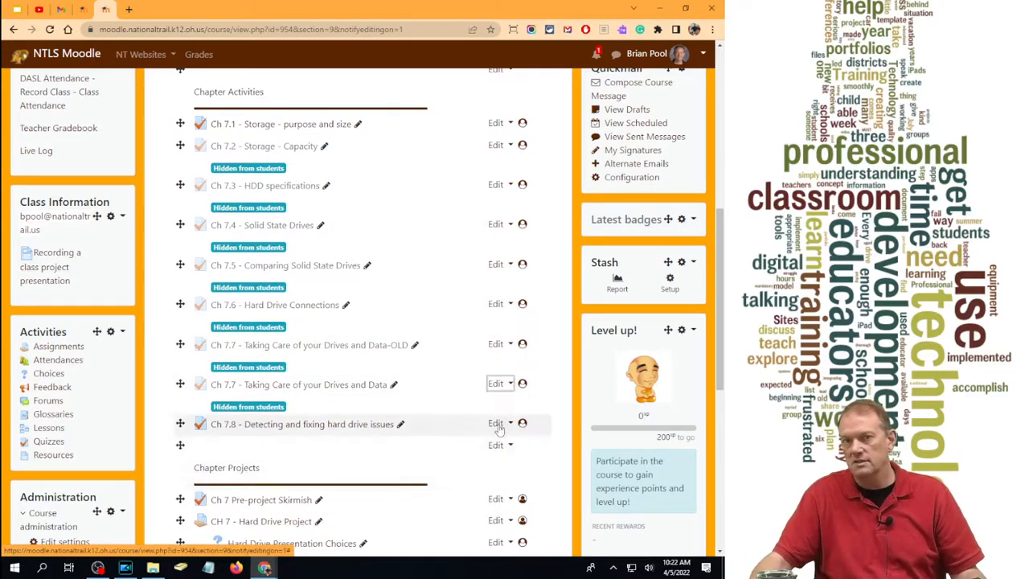
left_click(496, 423)
left_click(458, 481)
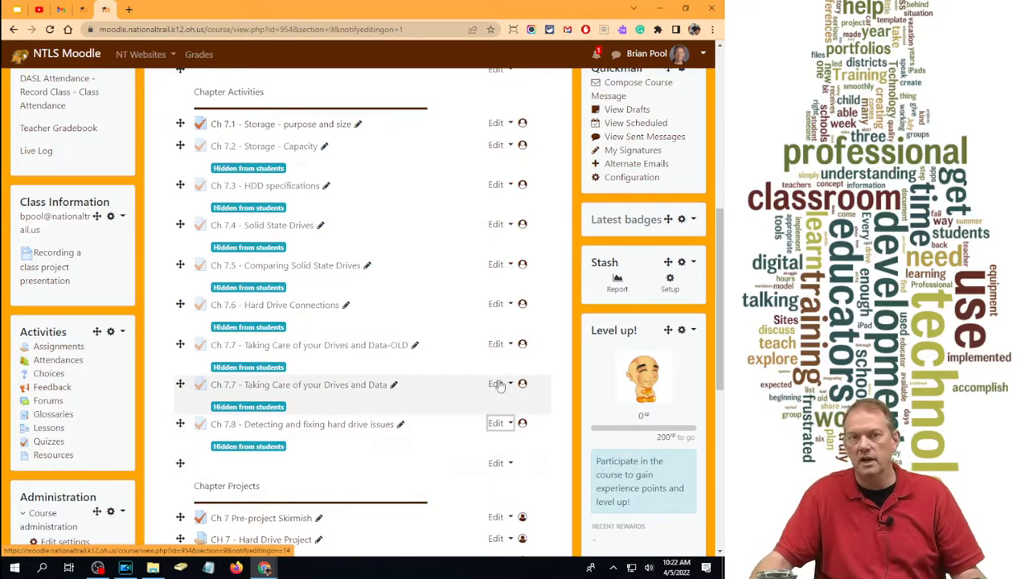
scroll(498, 386, "down", 3)
left_click(498, 292)
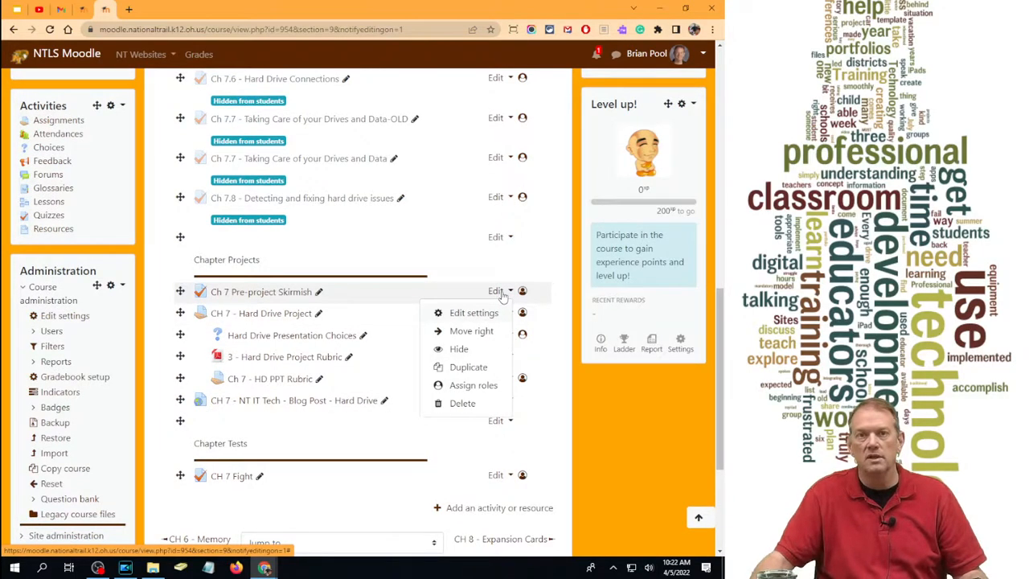
scroll(530, 297, "up", 6)
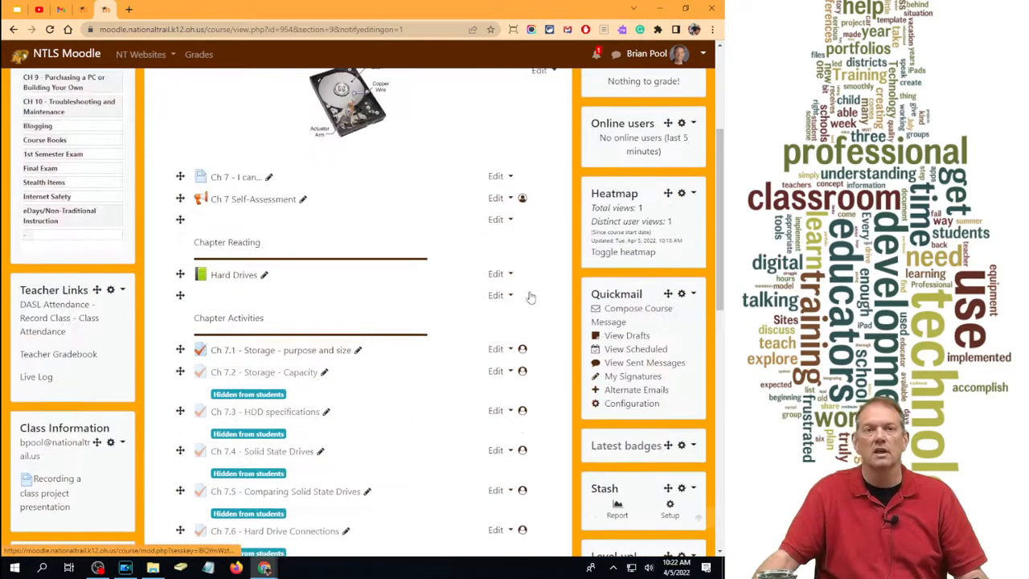
scroll(531, 297, "up", 3)
scroll(539, 313, "down", 4)
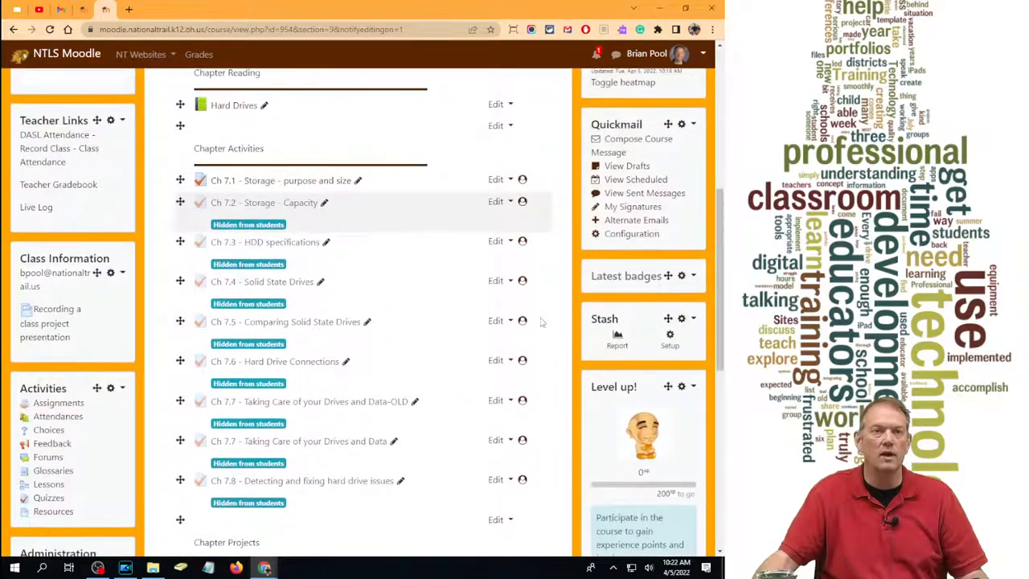
scroll(401, 287, "up", 1)
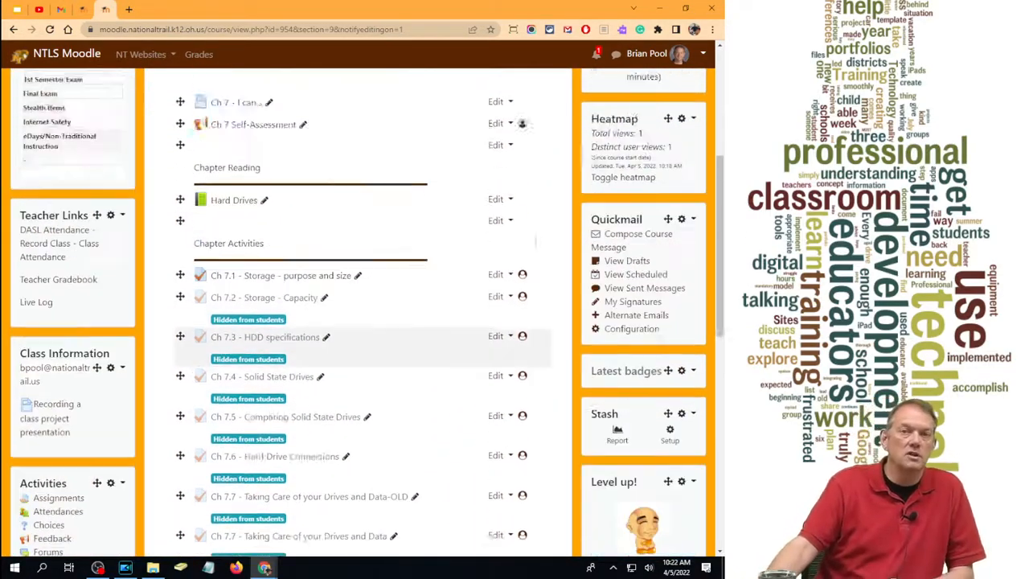
- Switch to the Student role and check how the CH 7 - Storage page appears to students
scroll(522, 124, "up", 4)
left_click(647, 53)
scroll(684, 238, "down", 9)
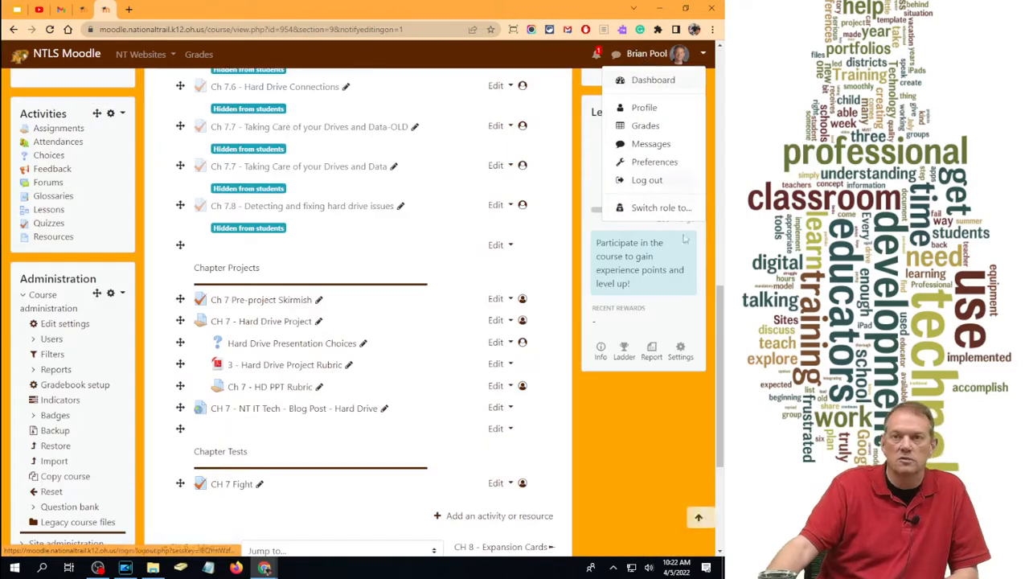
left_click(627, 207)
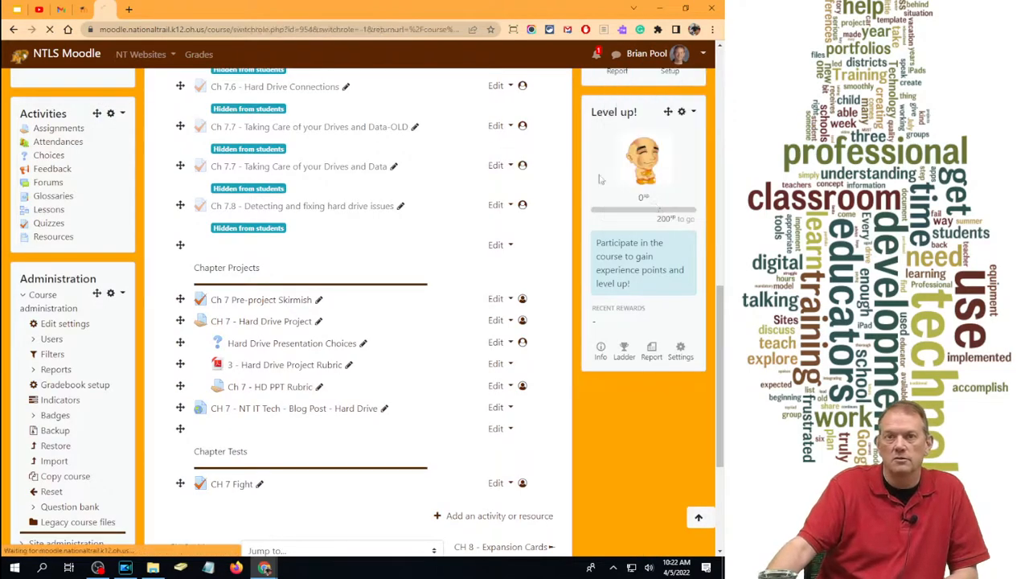
scroll(234, 357, "down", 3)
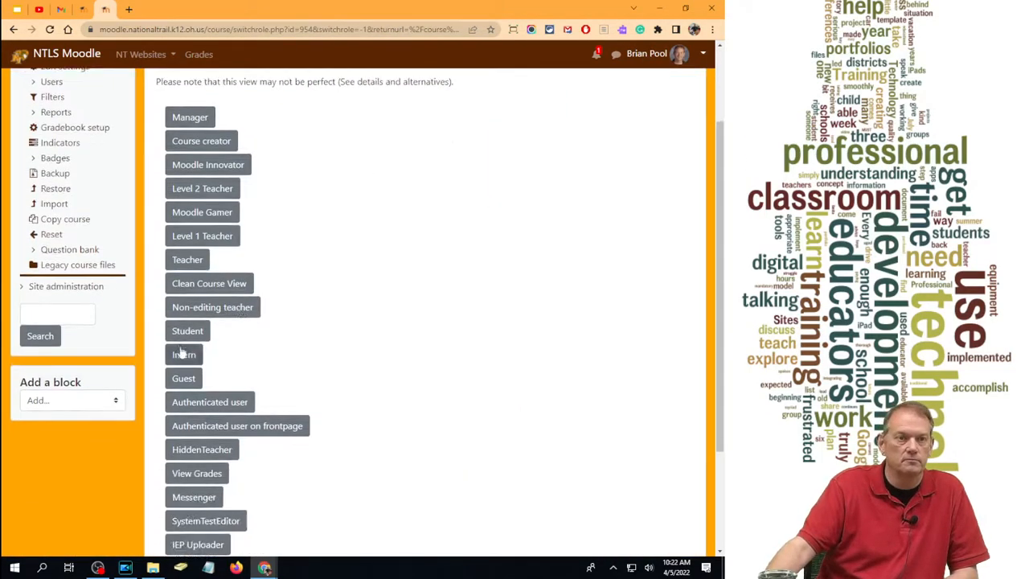
left_click(186, 331)
scroll(432, 307, "down", 3)
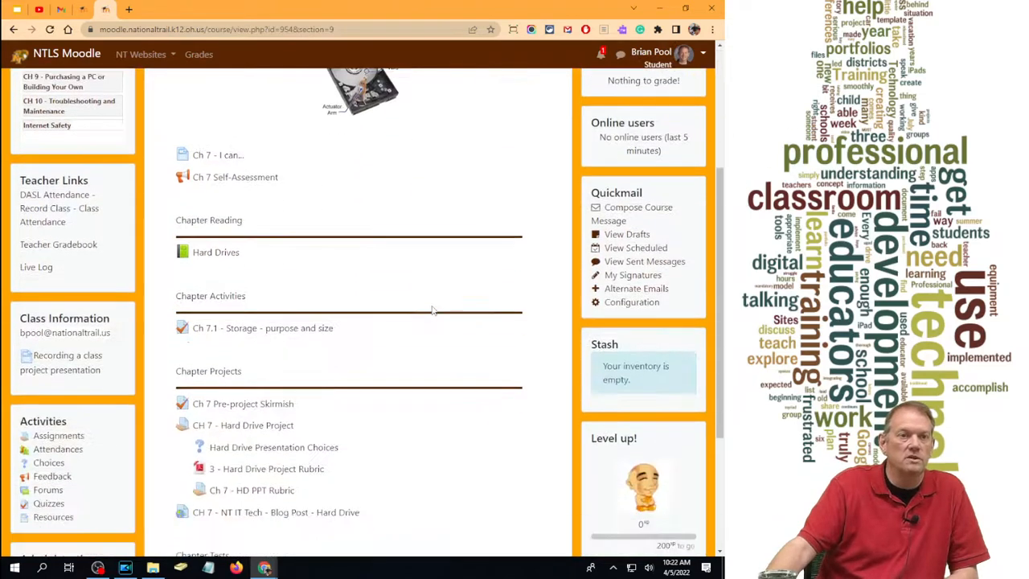
scroll(431, 309, "down", 2)
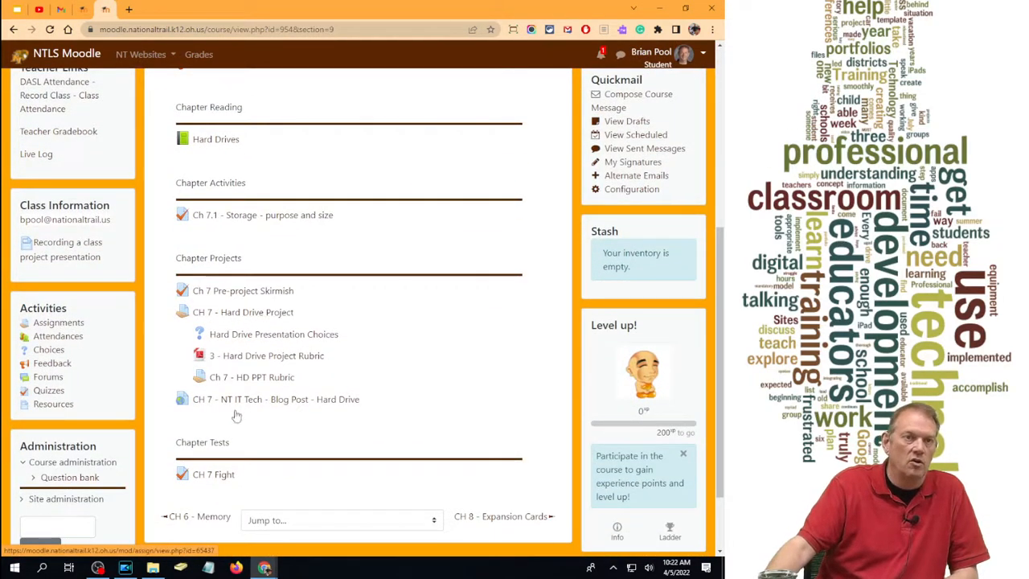
scroll(630, 248, "up", 5)
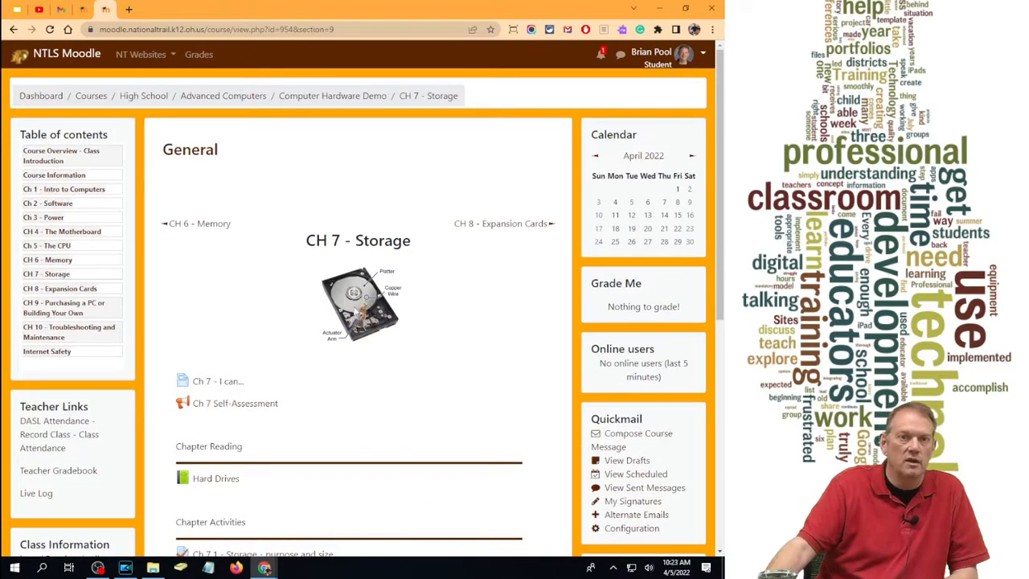
scroll(191, 353, "down", 2)
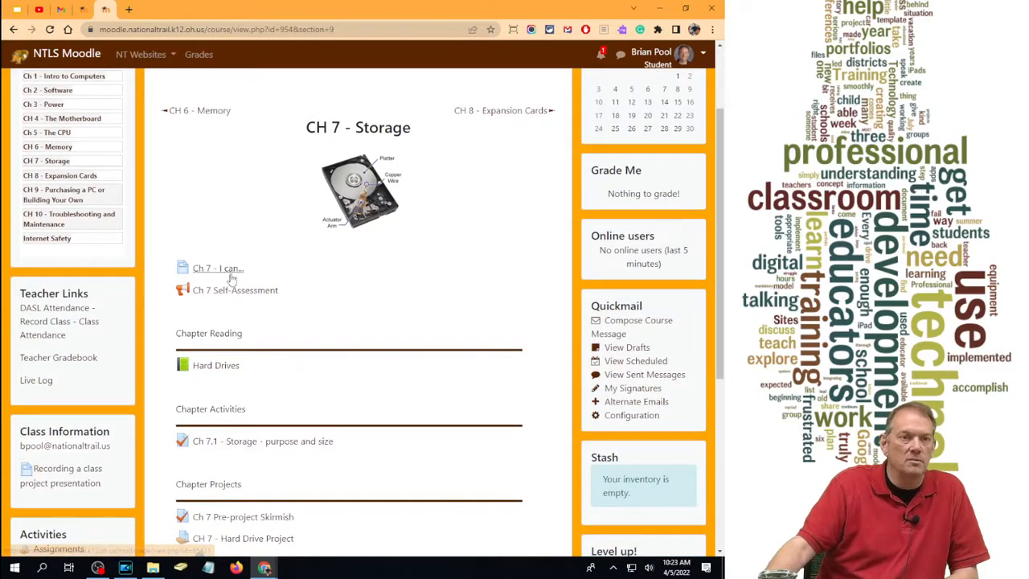
- Leave the Student role and return to the normal role in the course
scroll(549, 223, "up", 2)
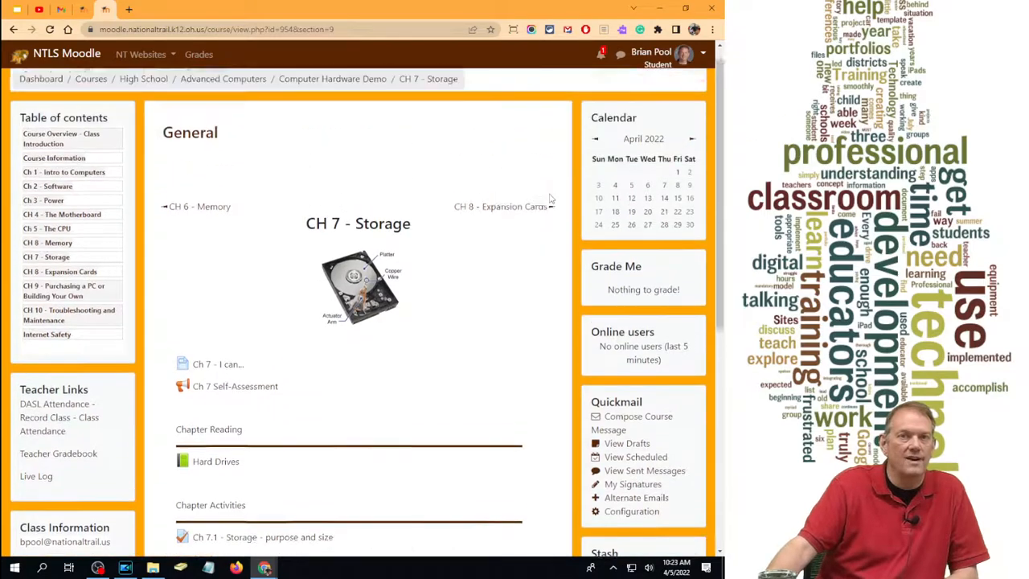
left_click(656, 60)
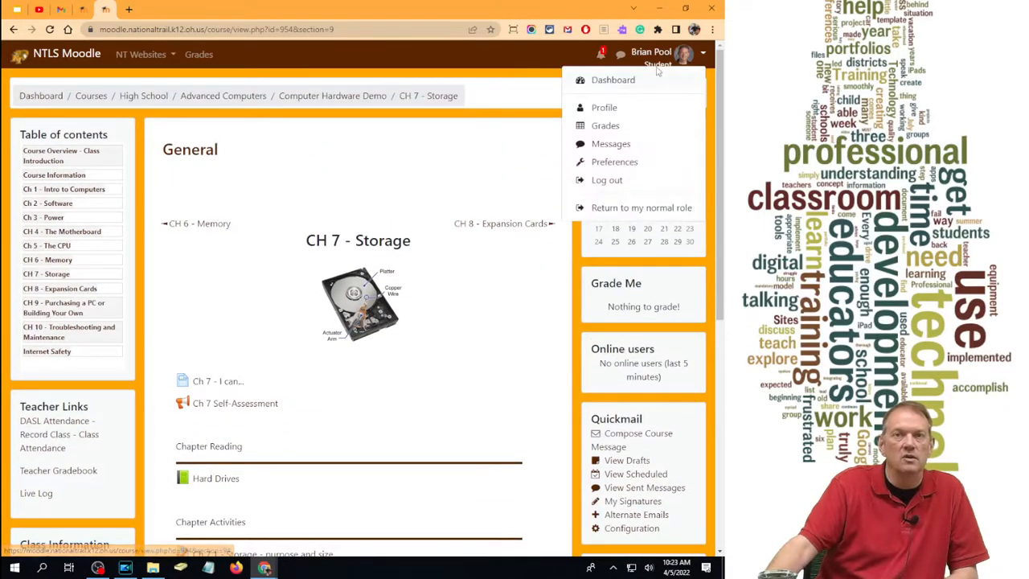
left_click(656, 206)
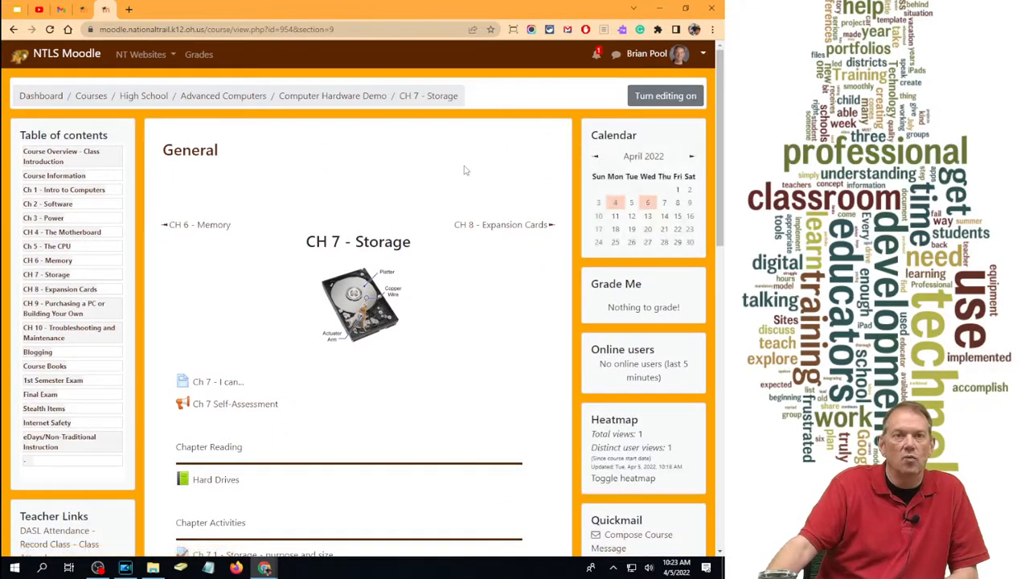